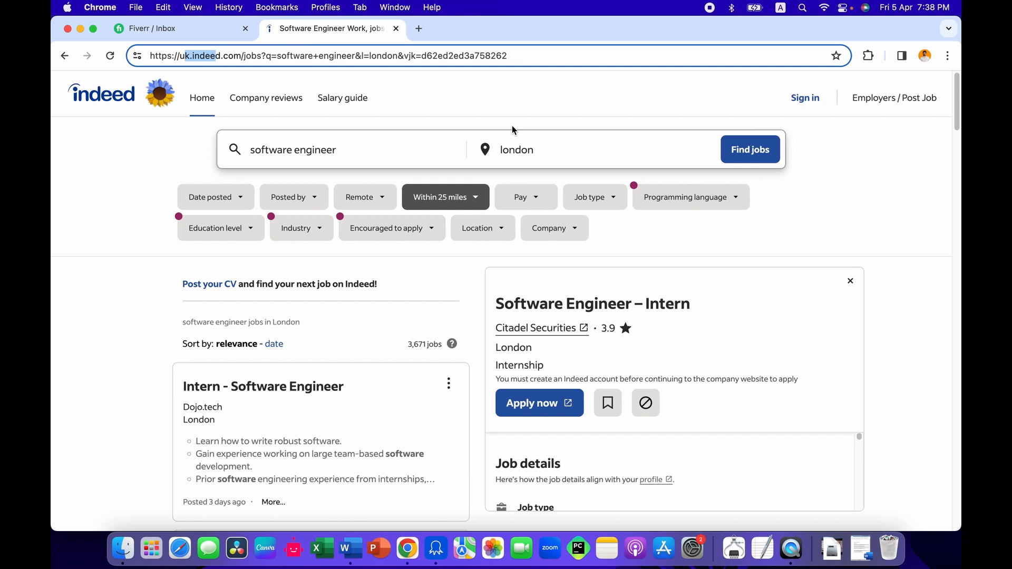
Step: Examine the Indeed results for software engineer jobs in London, including the page address, search terms and job listings
{"action": "scroll", "coordinate": [525, 254], "scroll_direction": "down", "scroll_amount": 3}
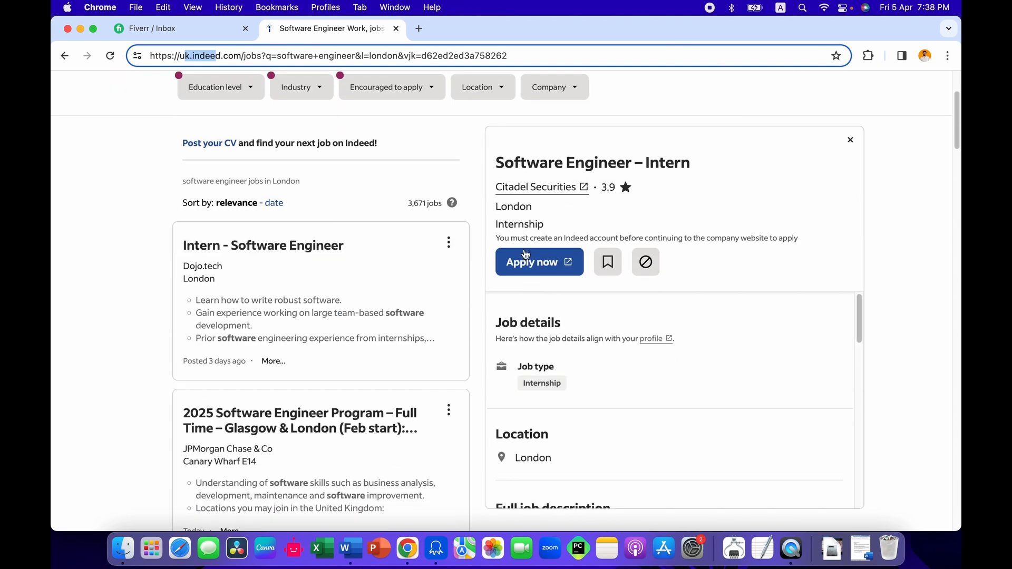
{"action": "scroll", "coordinate": [525, 254], "scroll_direction": "down", "scroll_amount": 10}
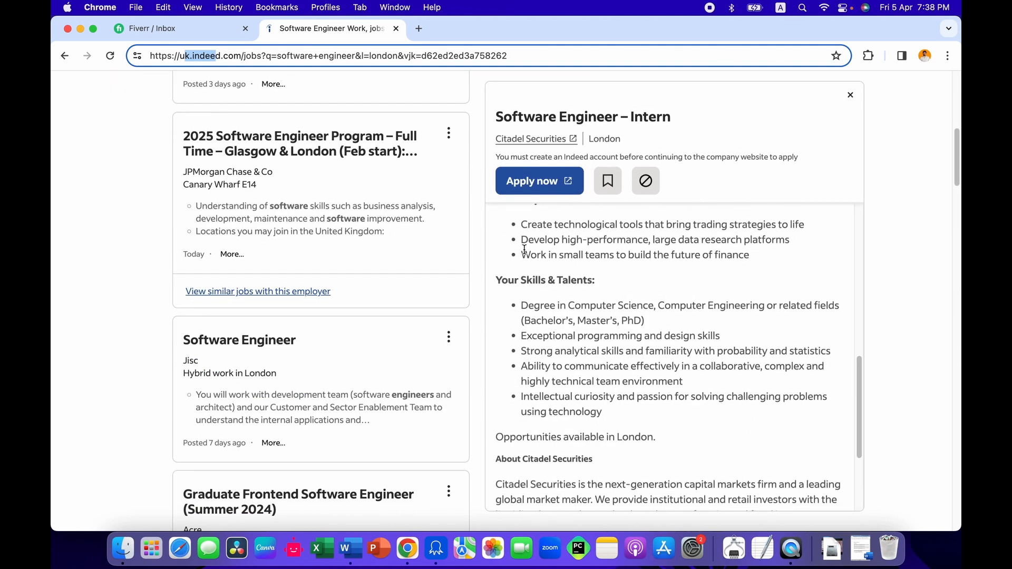
{"action": "scroll", "coordinate": [482, 257], "scroll_direction": "up", "scroll_amount": 10}
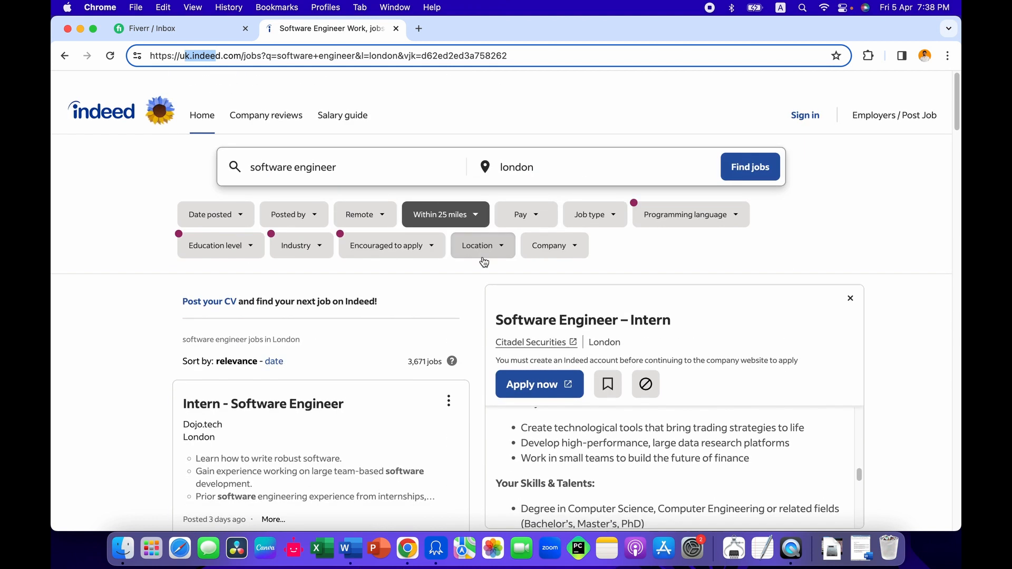
{"action": "scroll", "coordinate": [483, 262], "scroll_direction": "down", "scroll_amount": 1}
{"action": "double_click", "coordinate": [438, 55]}
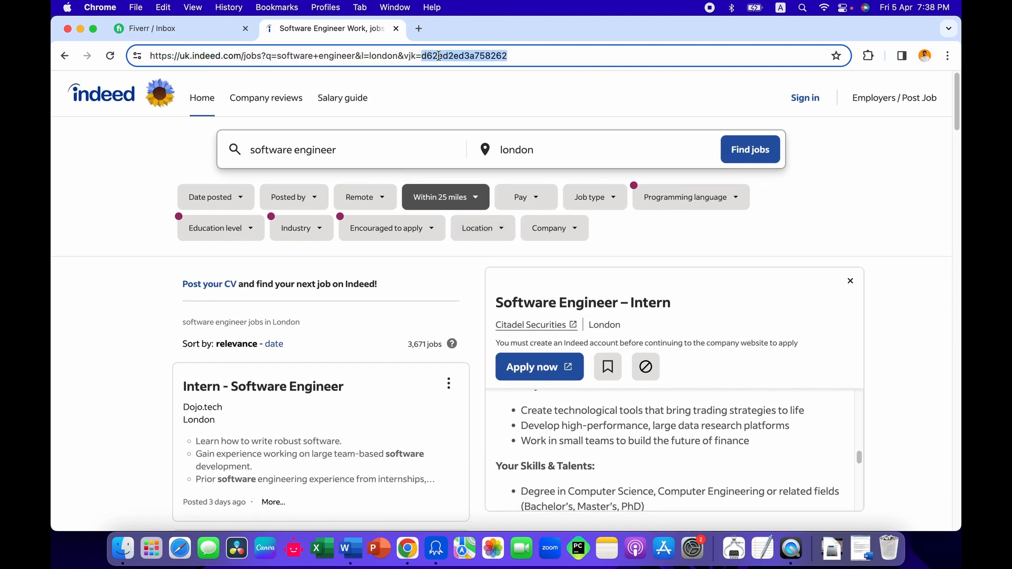
{"action": "triple_click", "coordinate": [438, 55]}
{"action": "key", "text": "super+c"}
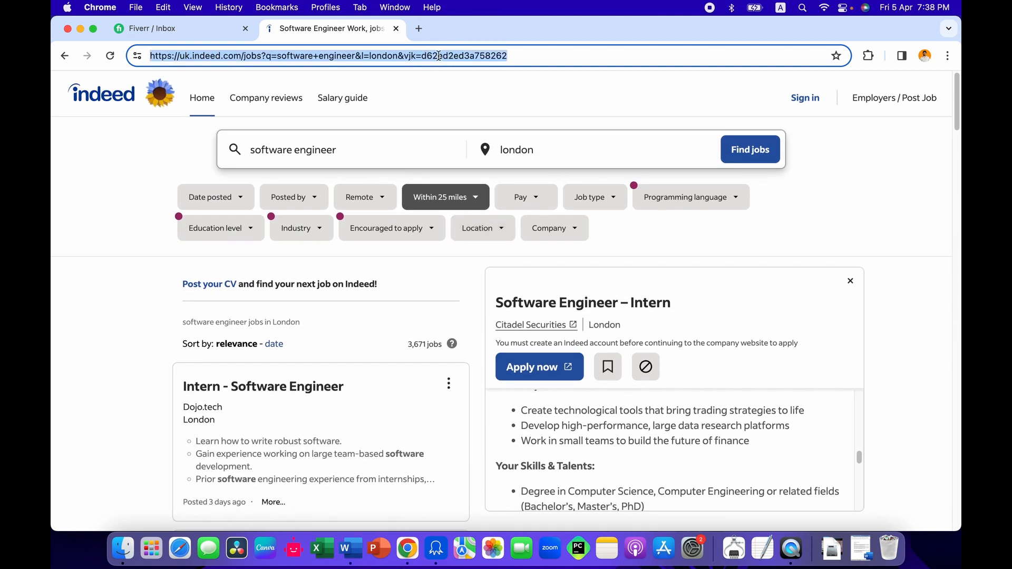
{"action": "left_click_drag", "start_coordinate": [256, 150], "coordinate": [346, 152]}
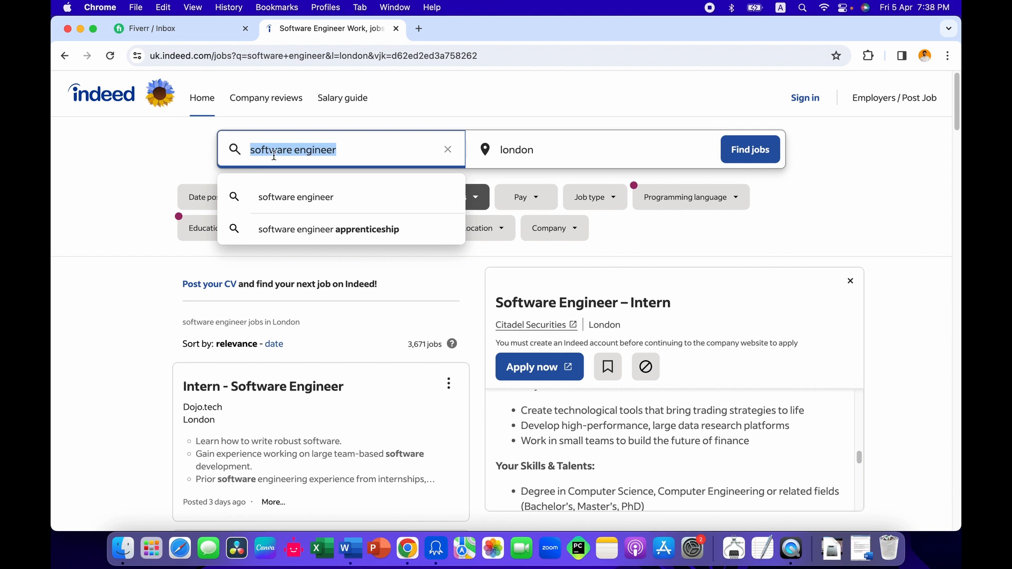
{"action": "double_click", "coordinate": [535, 149]}
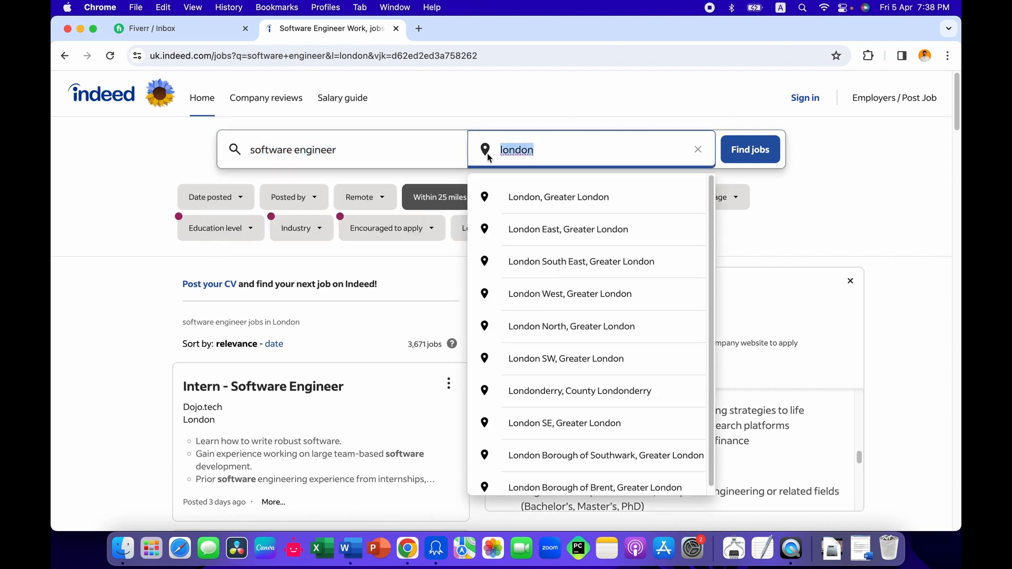
{"action": "left_click", "coordinate": [768, 204]}
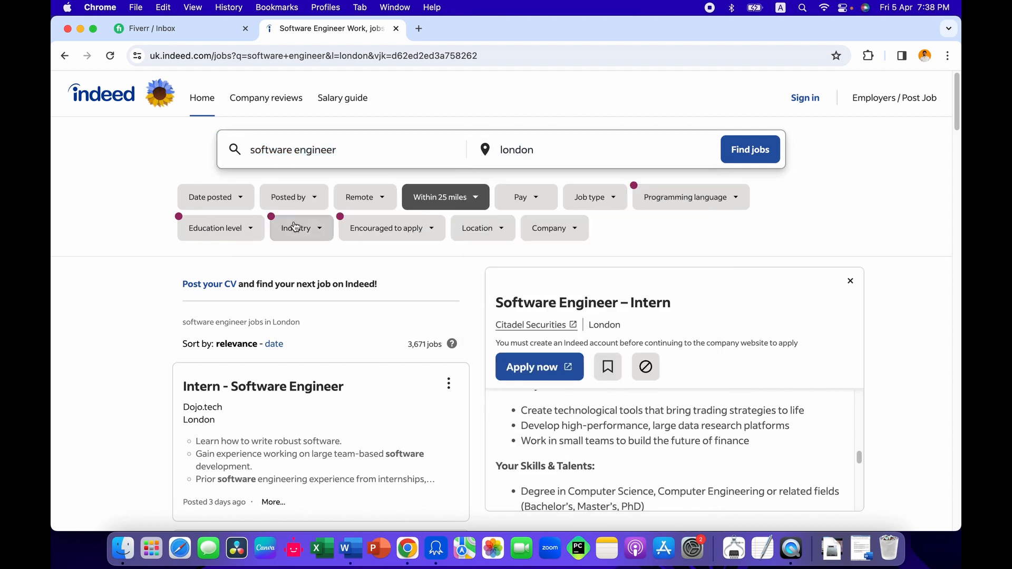
{"action": "scroll", "coordinate": [293, 222], "scroll_direction": "down", "scroll_amount": 2}
{"action": "scroll", "coordinate": [293, 221], "scroll_direction": "up", "scroll_amount": 2}
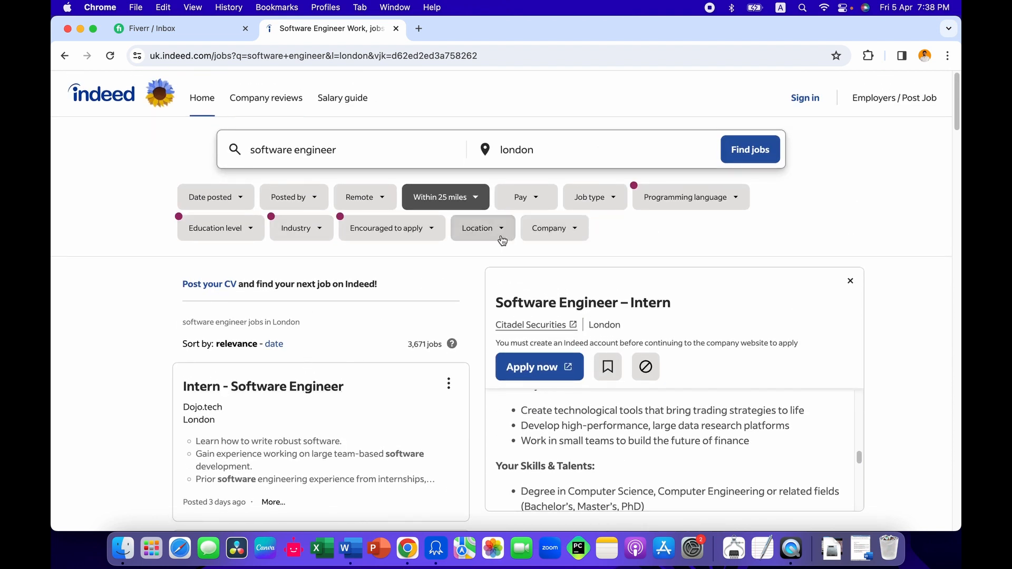
{"action": "scroll", "coordinate": [463, 243], "scroll_direction": "down", "scroll_amount": 5}
{"action": "scroll", "coordinate": [463, 245], "scroll_direction": "up", "scroll_amount": 5}
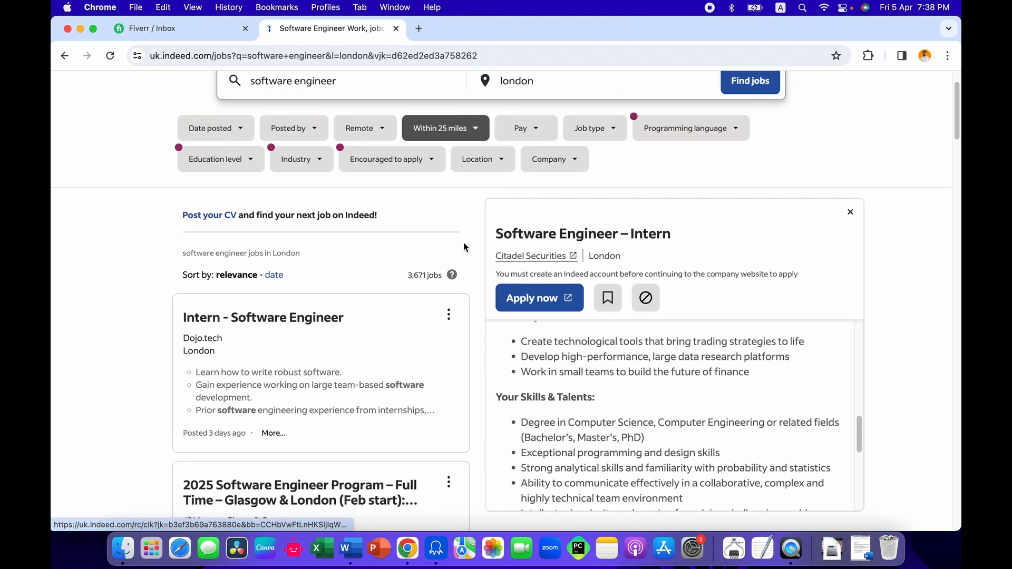
Step: Switch to Octoparse and create and save a custom task from the Indeed software engineer results URL for London
{"action": "left_click", "coordinate": [433, 56]}
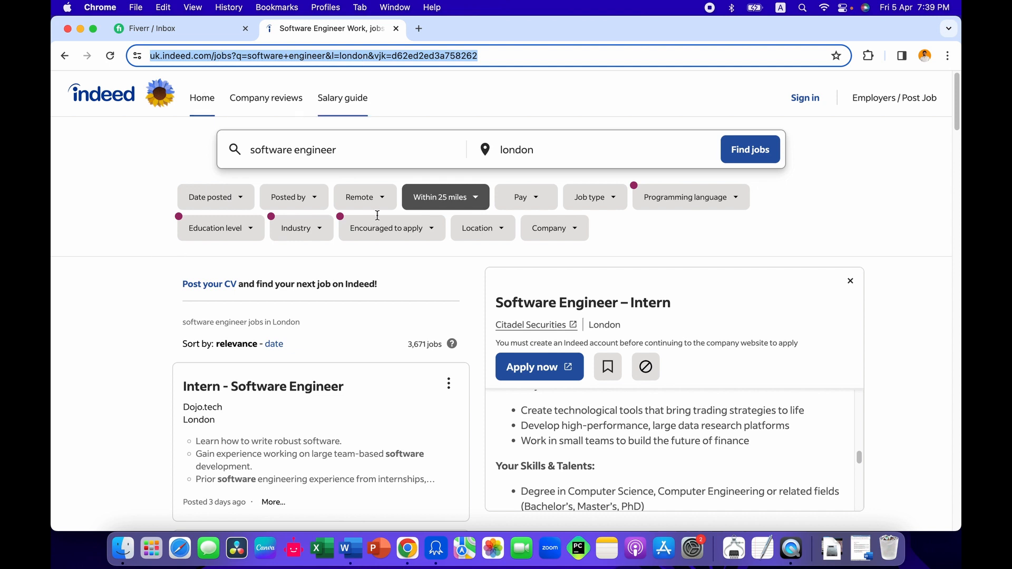
{"action": "left_click", "coordinate": [416, 519]}
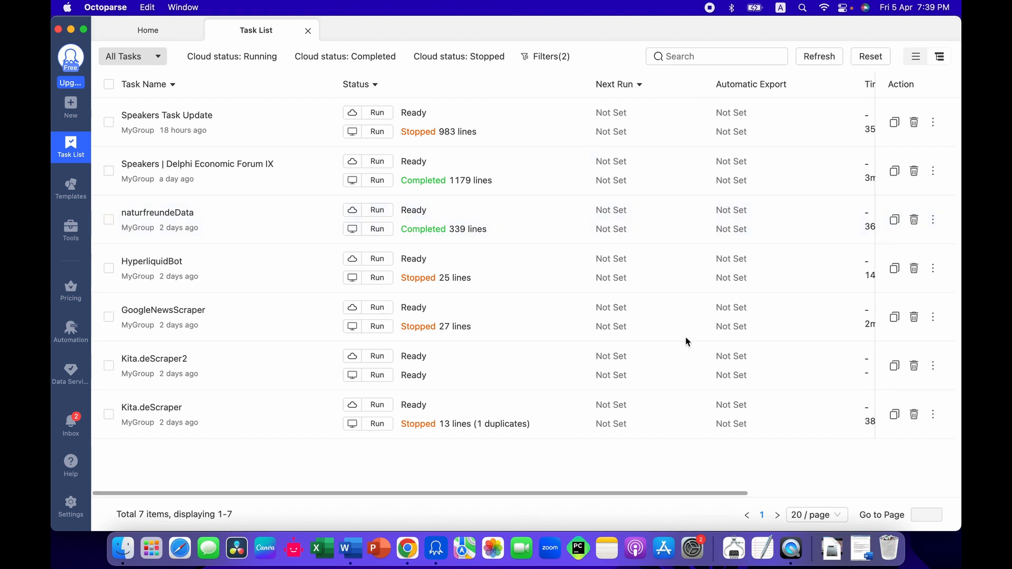
{"action": "mouse_move", "coordinate": [53, 107]}
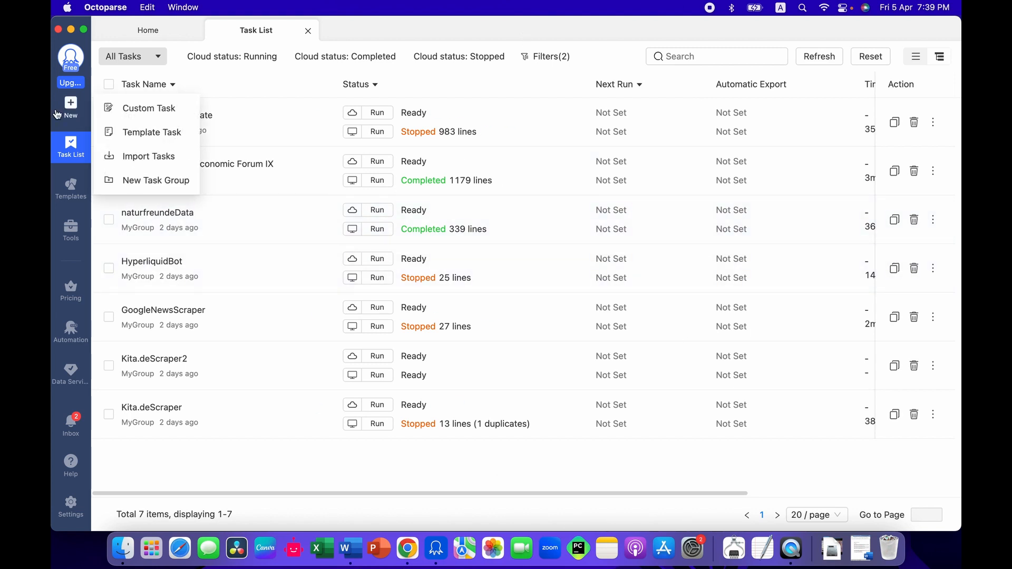
{"action": "left_click", "coordinate": [133, 110]}
{"action": "left_click", "coordinate": [452, 186]}
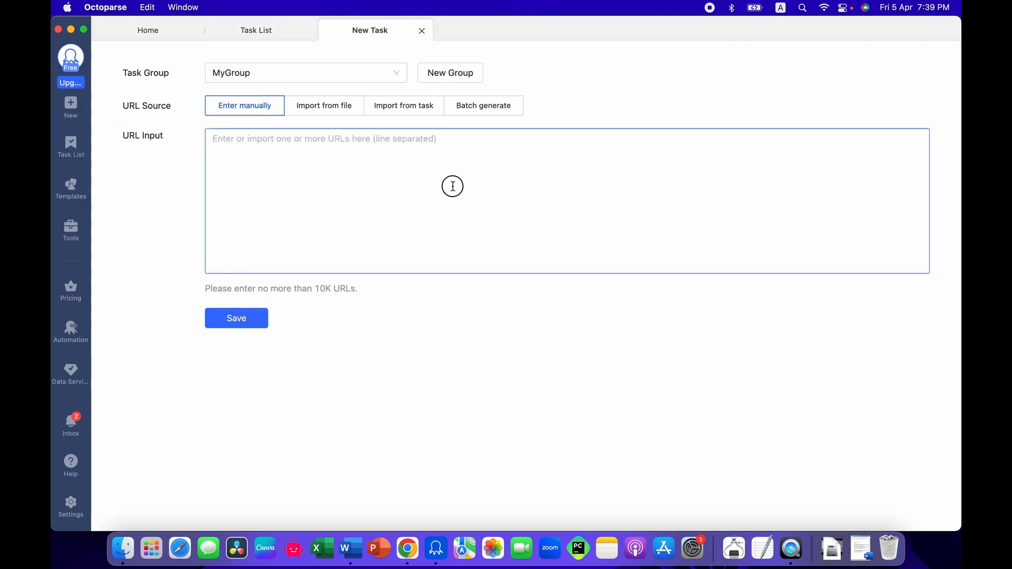
{"action": "key", "text": "super+v"}
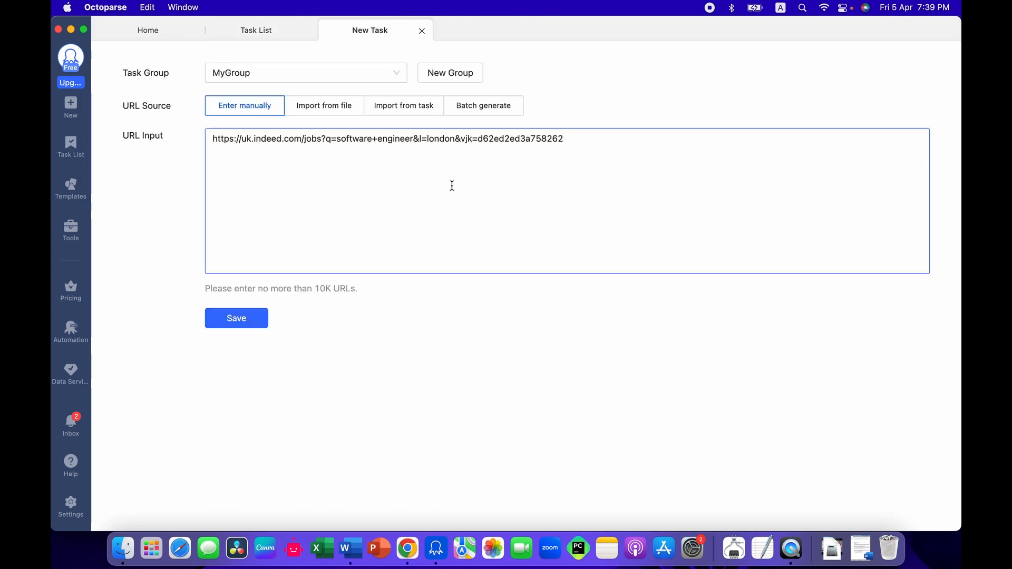
{"action": "left_click", "coordinate": [394, 531]}
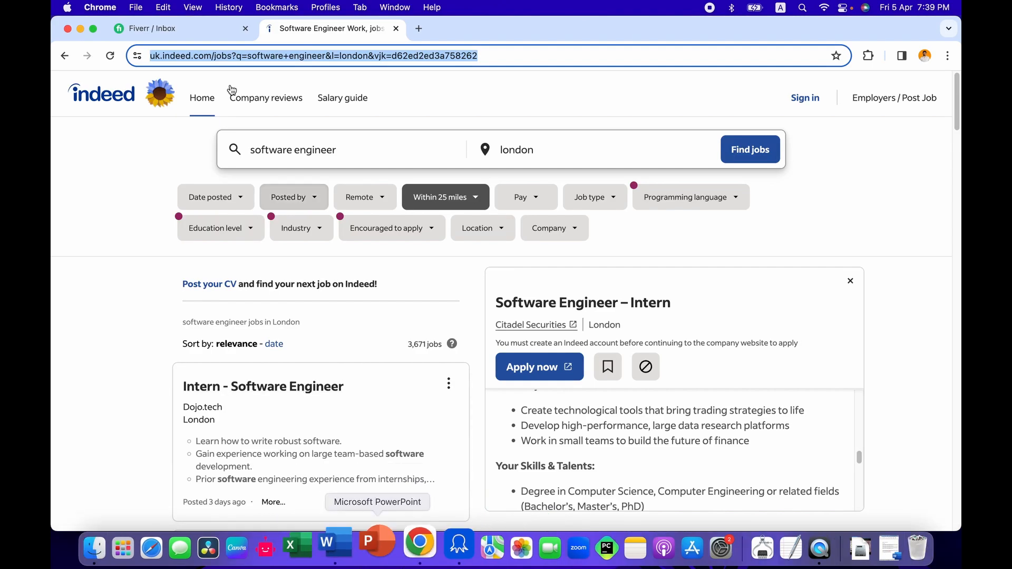
{"action": "left_click", "coordinate": [436, 548]}
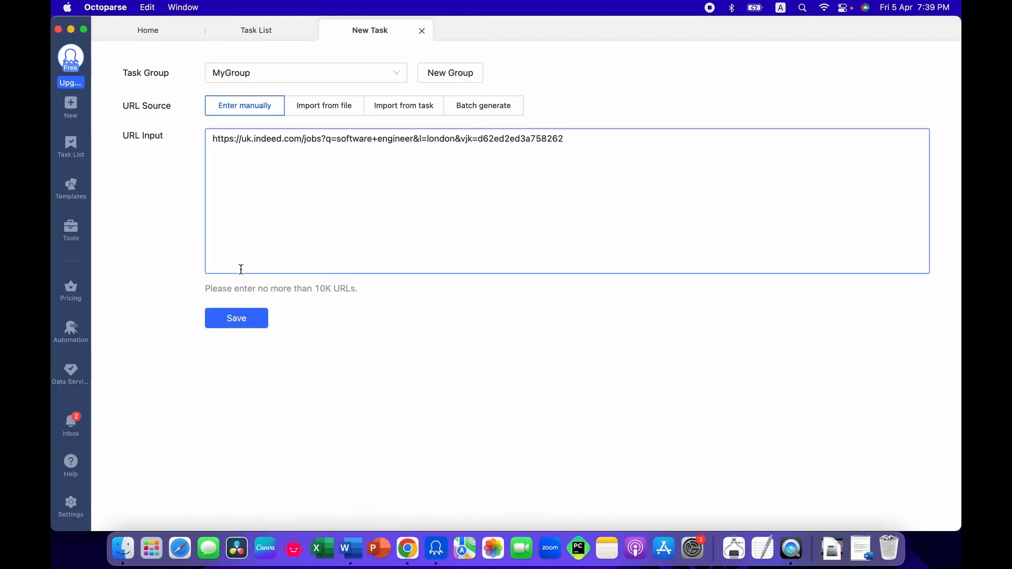
{"action": "left_click", "coordinate": [246, 315]}
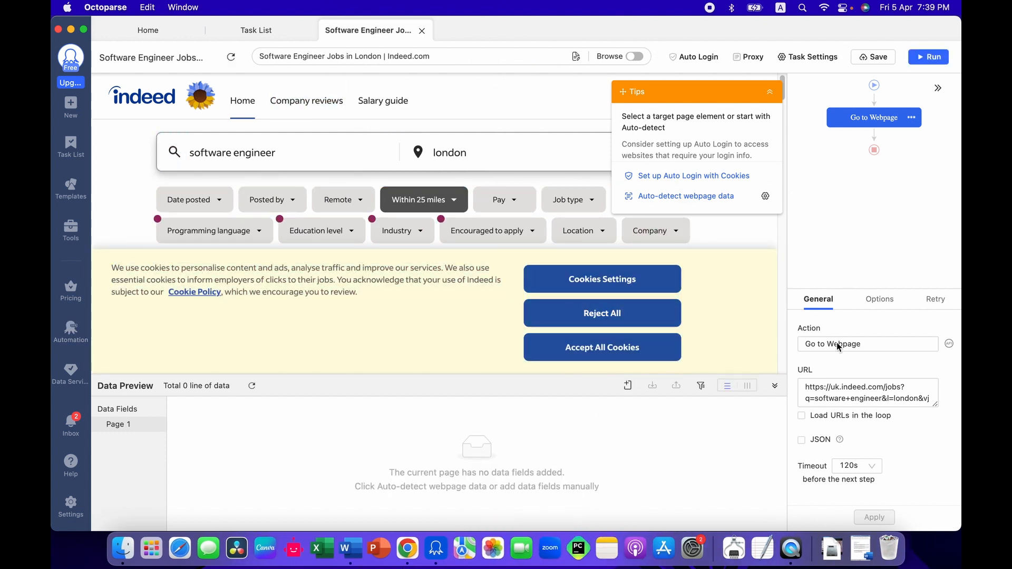
Step: Accept all cookies on the loaded Indeed page in Browse mode and return to task editing
{"action": "left_click", "coordinate": [772, 92]}
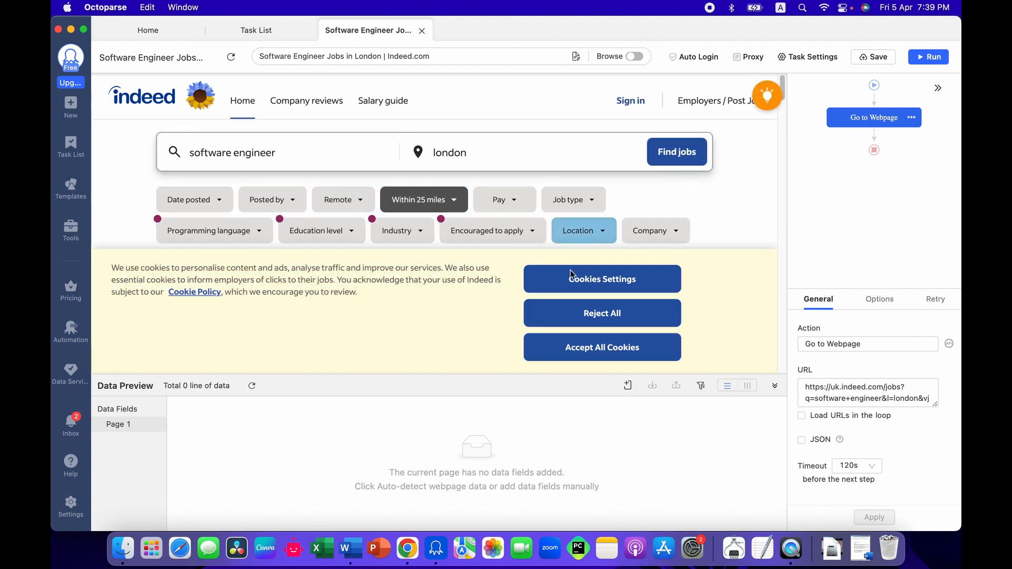
{"action": "left_click", "coordinate": [634, 56]}
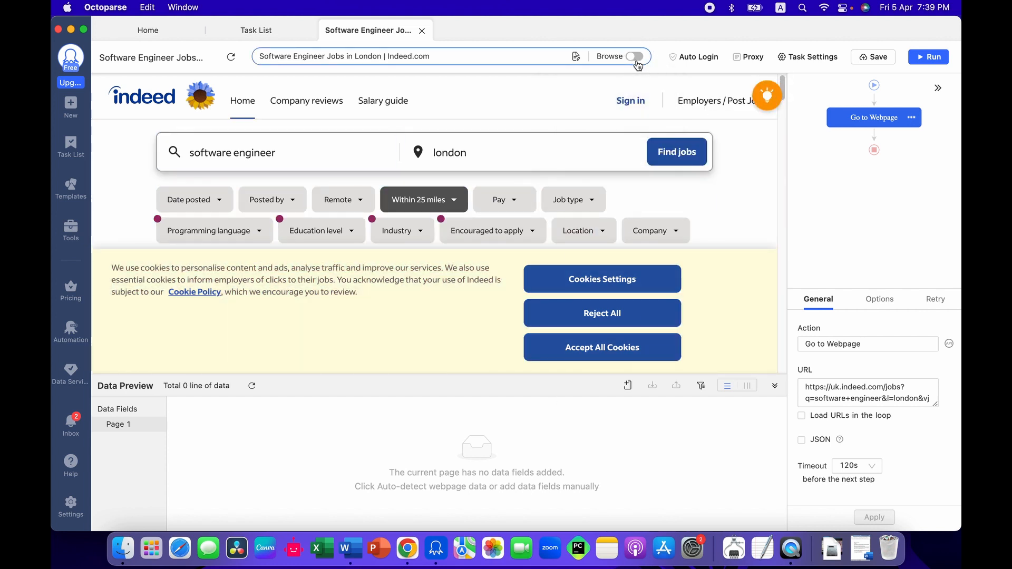
{"action": "left_click", "coordinate": [614, 359]}
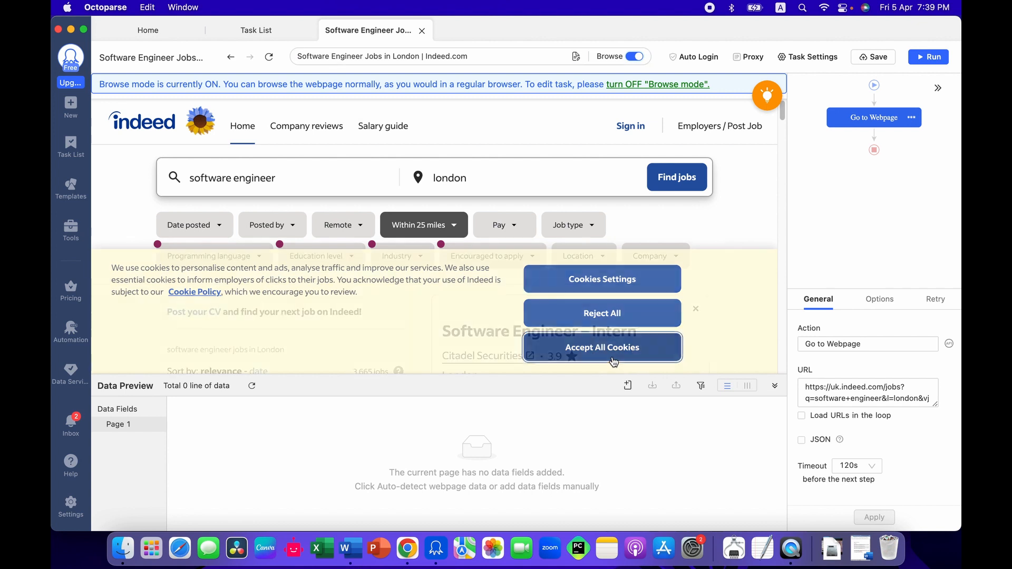
{"action": "left_click", "coordinate": [635, 57]}
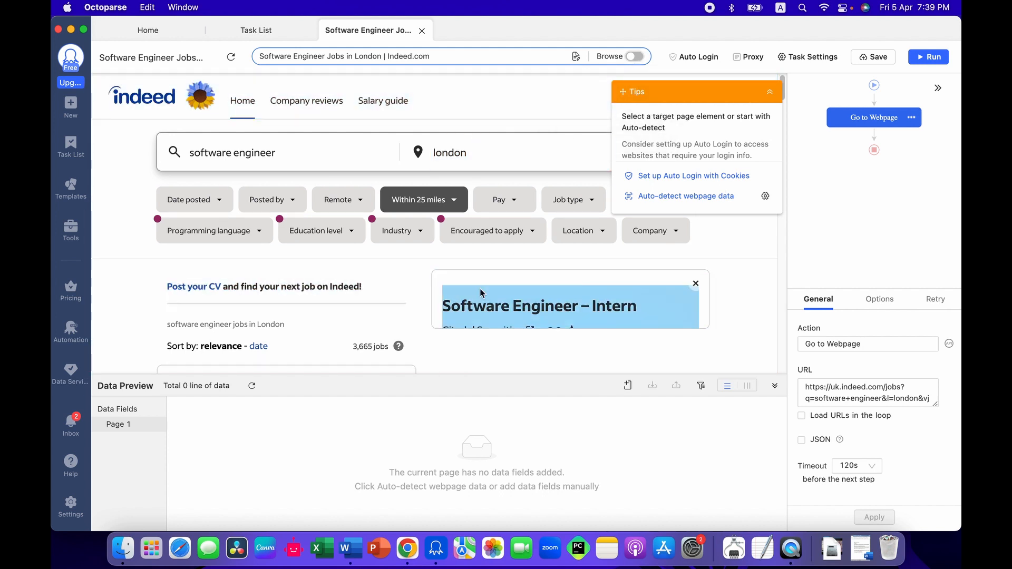
Step: Set the Go to Webpage action's timeout to 300s, apply it and save the task
{"action": "left_click", "coordinate": [869, 469]}
{"action": "left_click", "coordinate": [851, 324]}
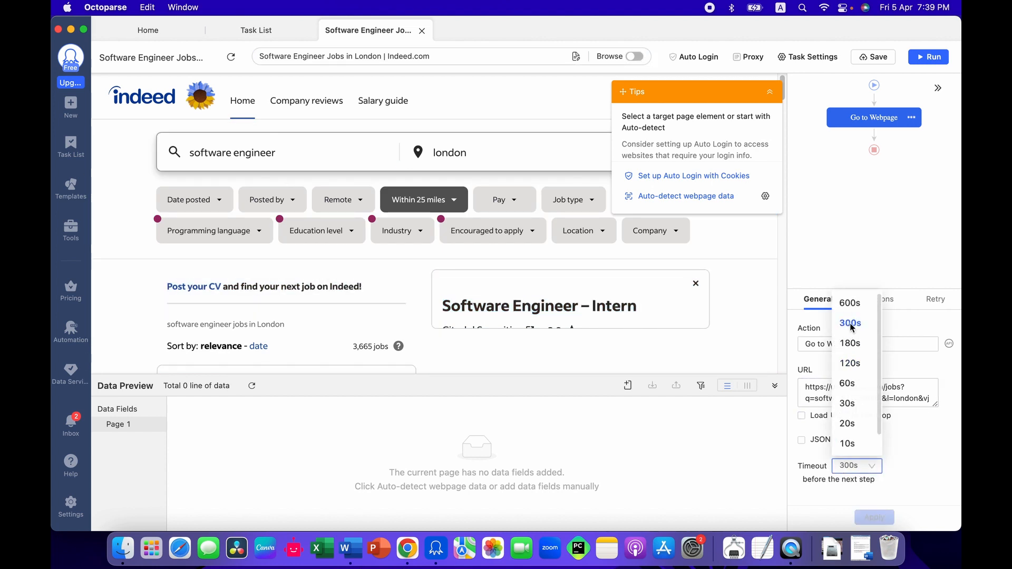
{"action": "left_click", "coordinate": [882, 514]}
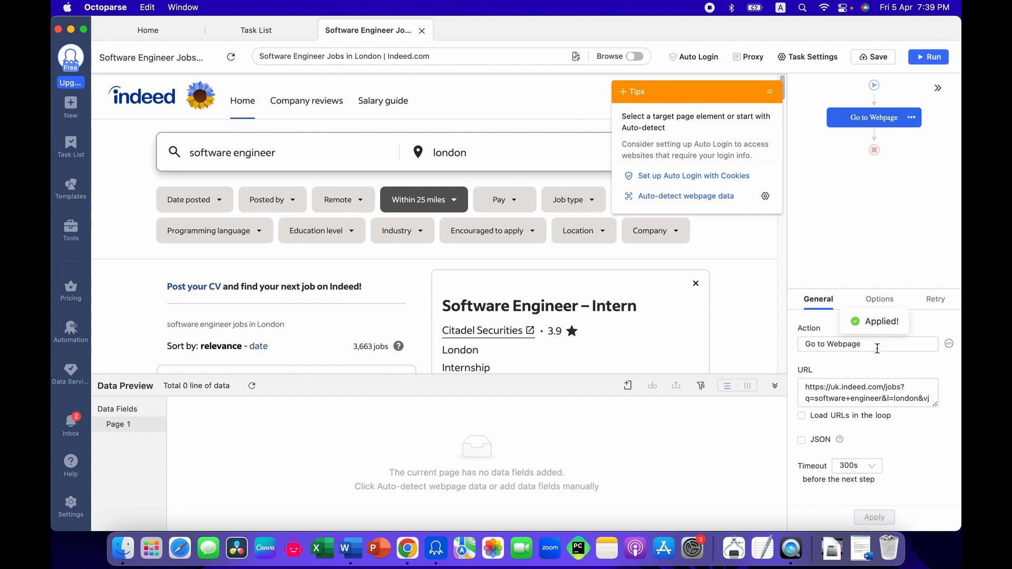
{"action": "left_click", "coordinate": [873, 56]}
{"action": "left_click", "coordinate": [769, 92]}
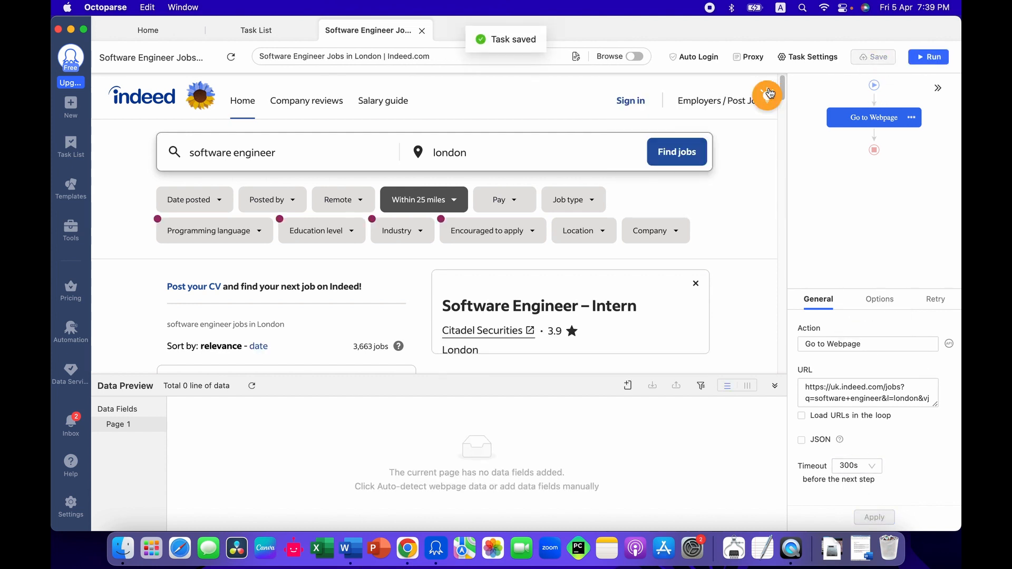
{"action": "scroll", "coordinate": [769, 94], "scroll_direction": "down", "scroll_amount": 5}
{"action": "scroll", "coordinate": [772, 92], "scroll_direction": "up", "scroll_amount": 4}
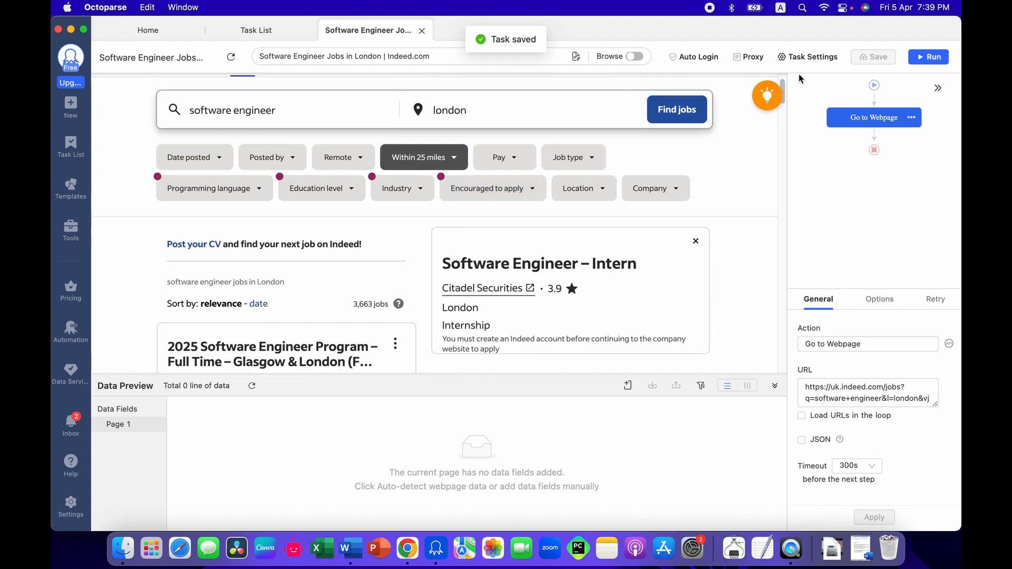
{"action": "left_click", "coordinate": [775, 95]}
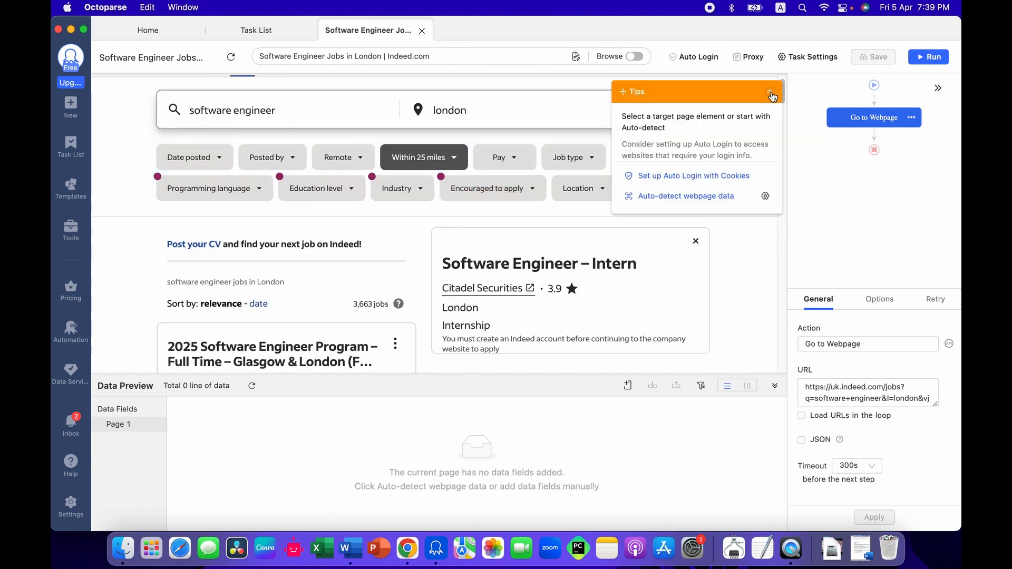
{"action": "left_click", "coordinate": [770, 95]}
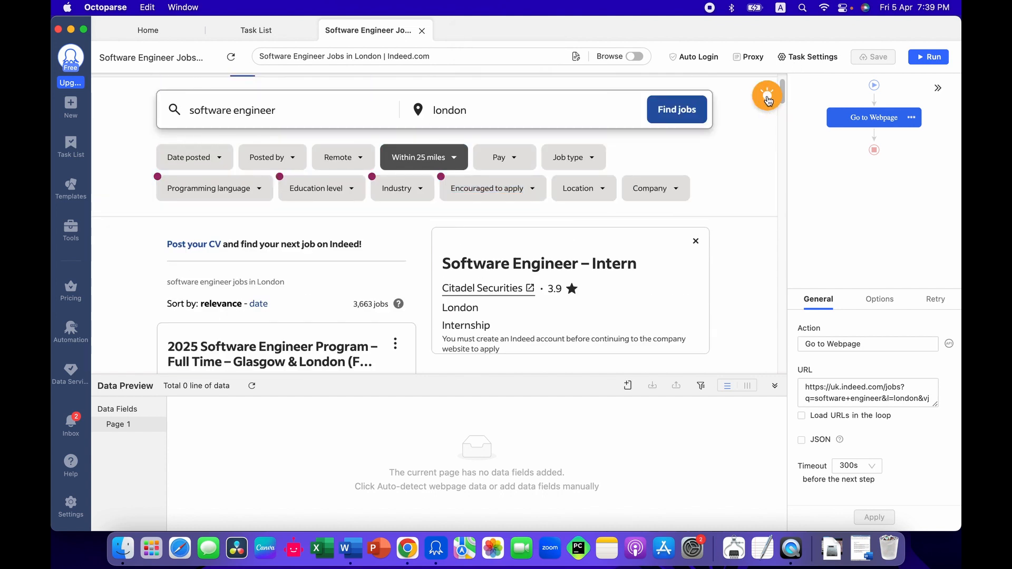
Step: Auto-detect the webpage data on the job results page and exclude page scrolls from the extraction options
{"action": "left_click", "coordinate": [767, 100]}
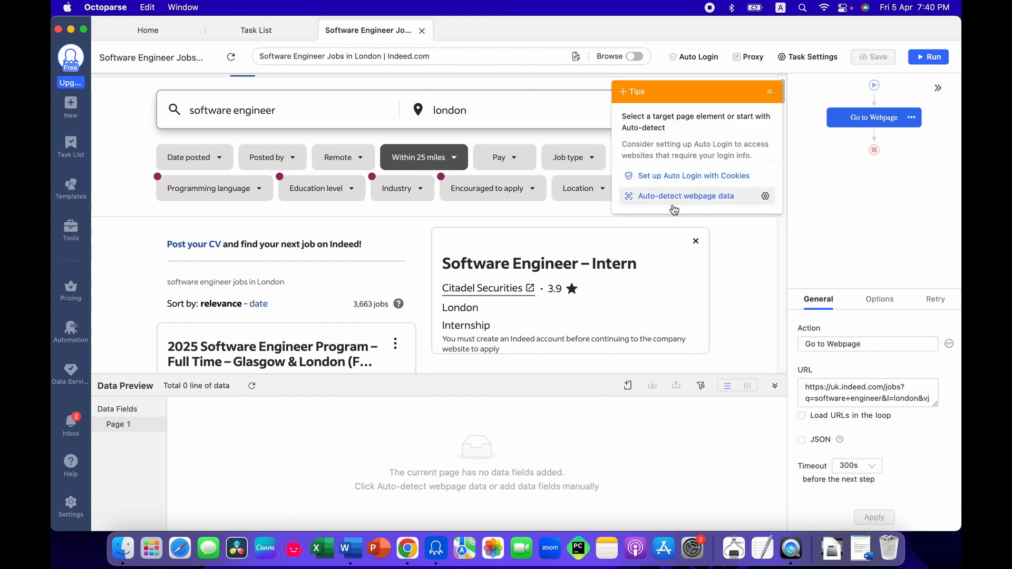
{"action": "left_click", "coordinate": [657, 200]}
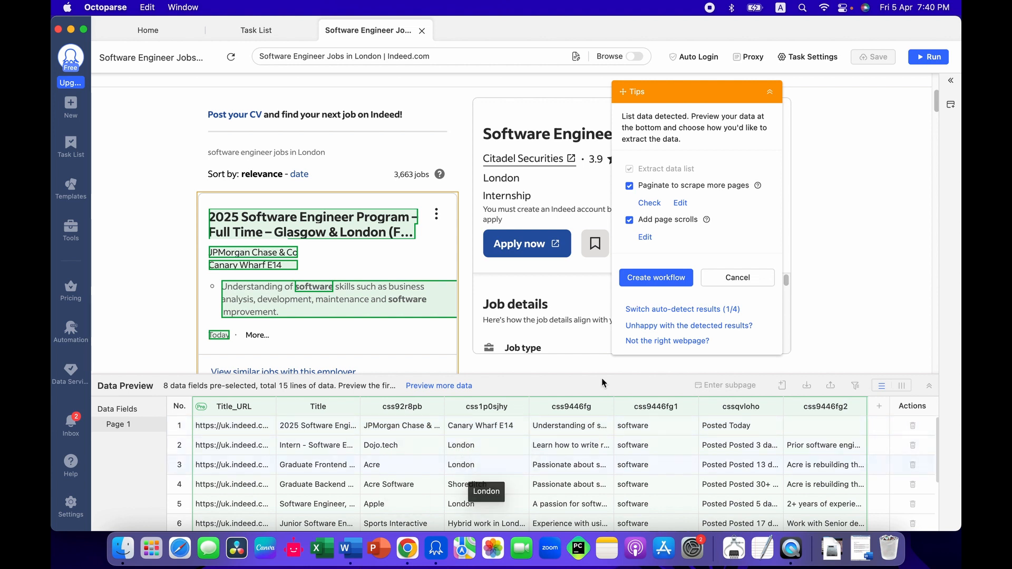
{"action": "left_click", "coordinate": [663, 228]}
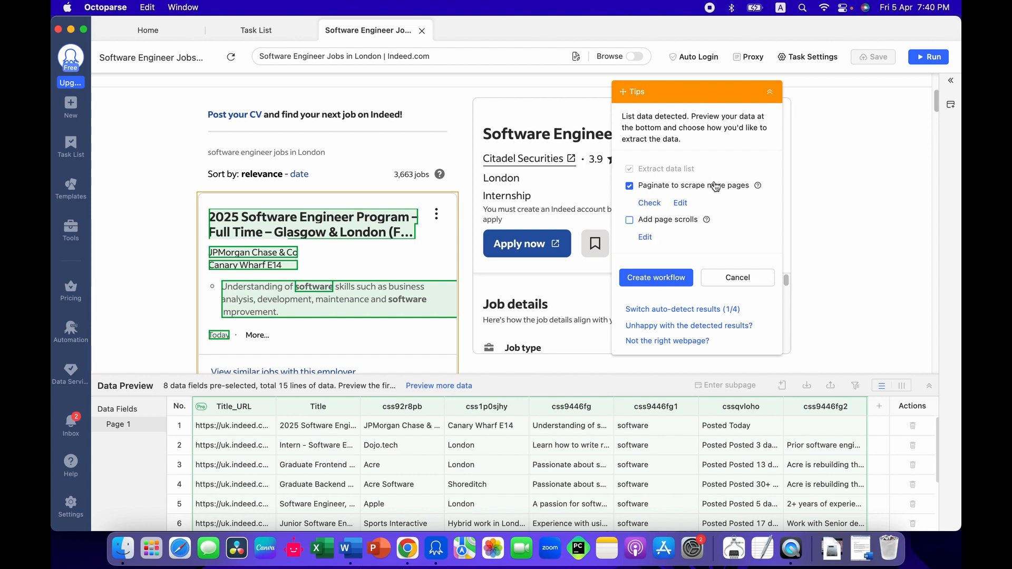
Step: Look up the Next Page XPath in the Word document and return to Octoparse to compare the detected fields with the job listing
{"action": "left_click", "coordinate": [356, 558]}
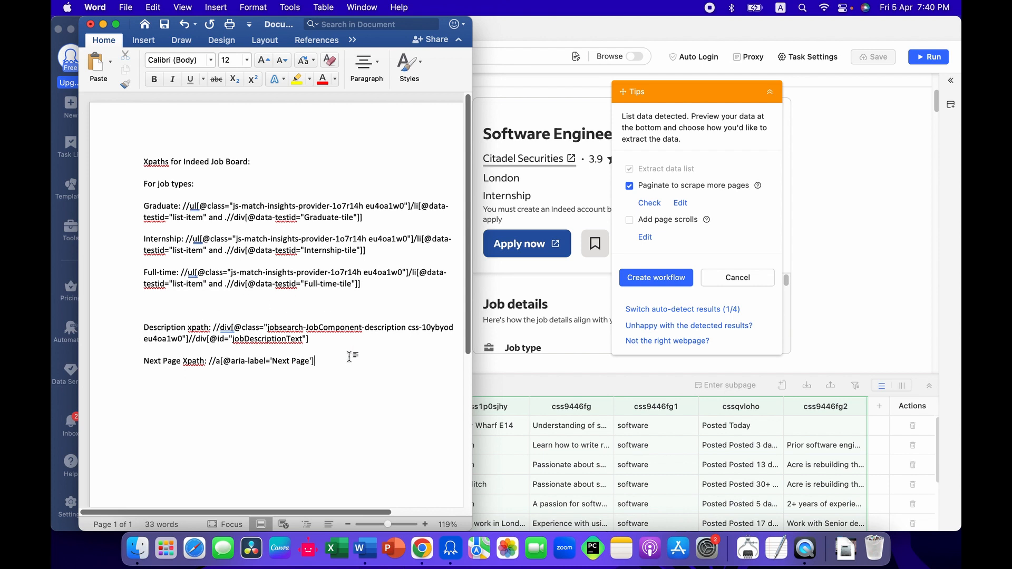
{"action": "left_click_drag", "start_coordinate": [315, 361], "coordinate": [218, 365]}
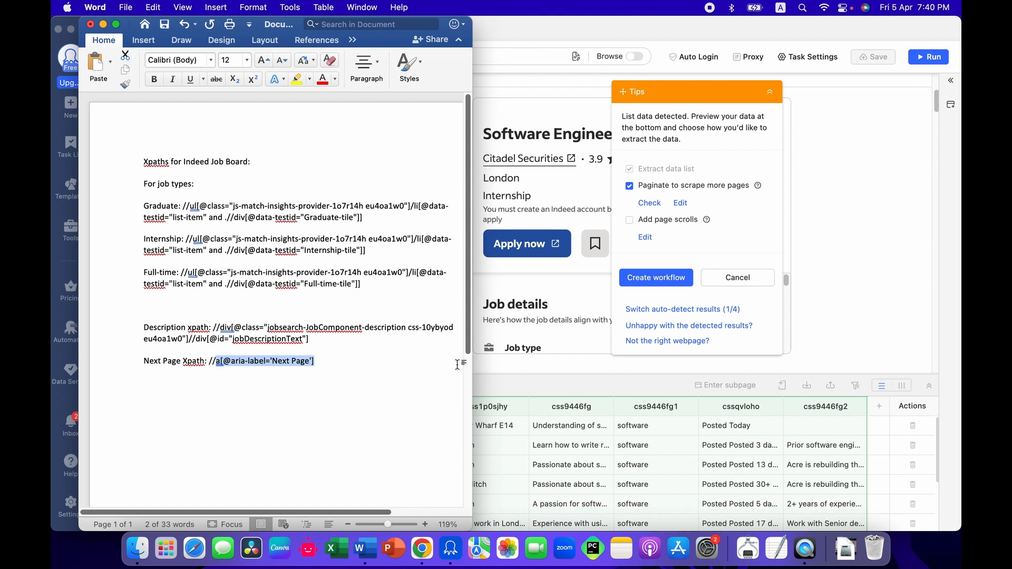
{"action": "left_click", "coordinate": [534, 392]}
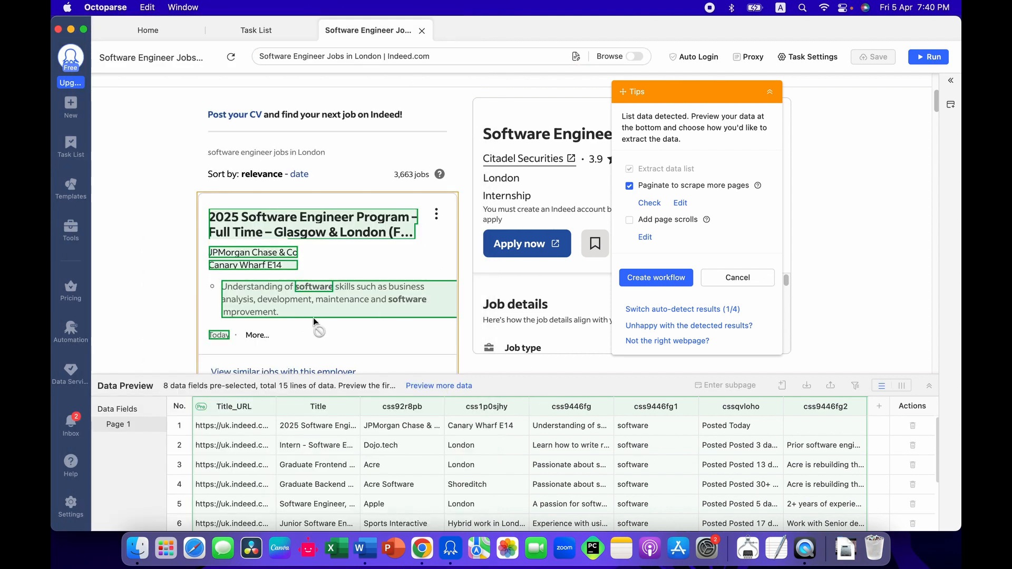
{"action": "scroll", "coordinate": [376, 221], "scroll_direction": "up", "scroll_amount": 5}
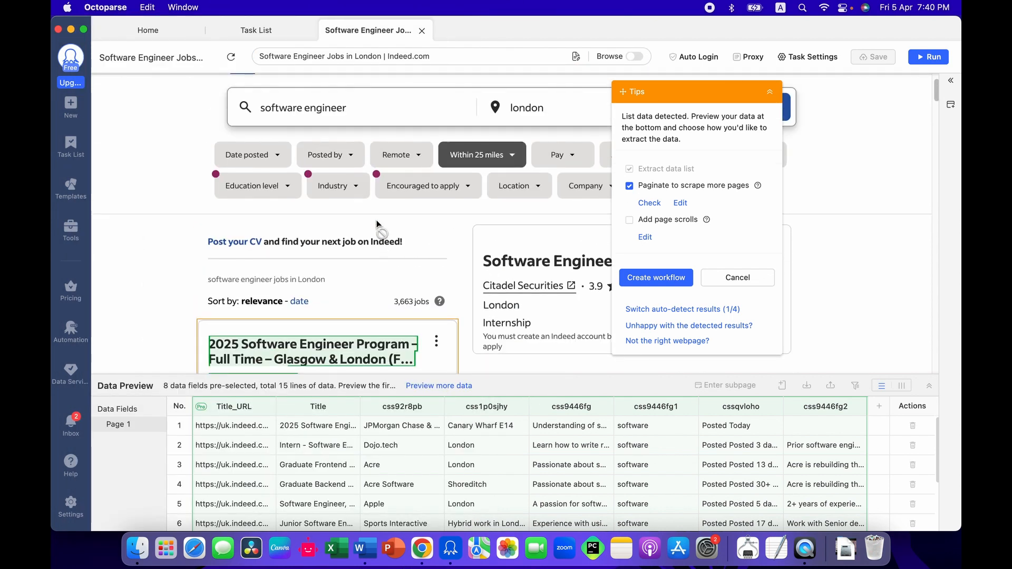
{"action": "scroll", "coordinate": [376, 223], "scroll_direction": "down", "scroll_amount": 3}
{"action": "scroll", "coordinate": [376, 223], "scroll_direction": "up", "scroll_amount": 3}
{"action": "scroll", "coordinate": [376, 223], "scroll_direction": "down", "scroll_amount": 3}
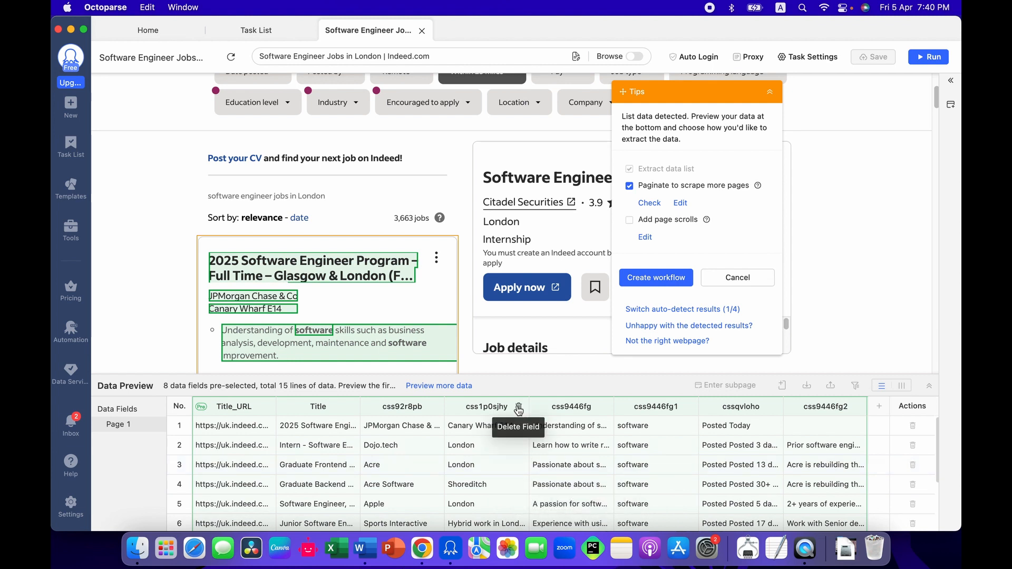
Step: Delete the css9446fg2, css9446fg1 and css9446fg fields from the detected data and create the workflow
{"action": "left_click", "coordinate": [856, 408]}
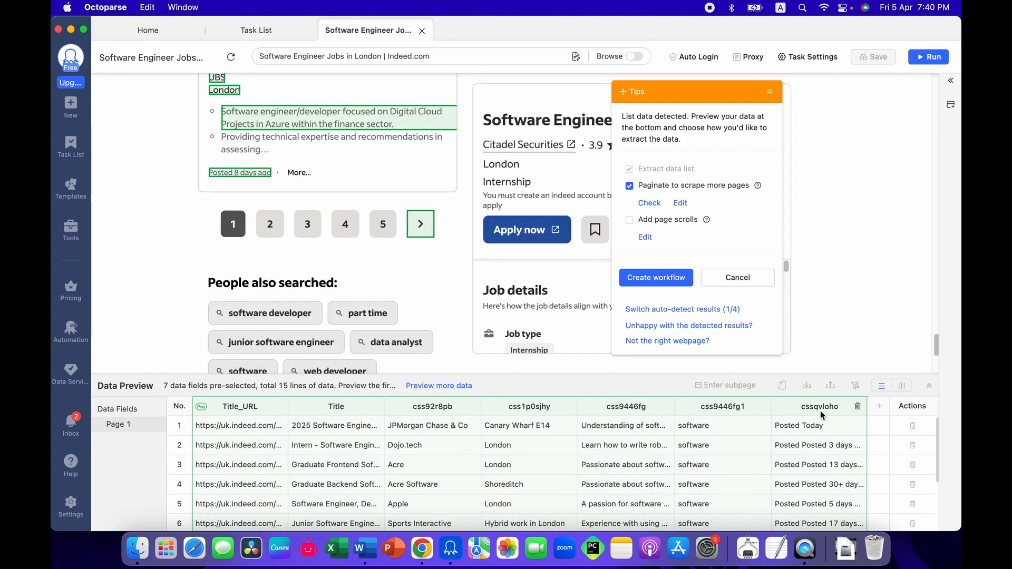
{"action": "left_click", "coordinate": [760, 408]}
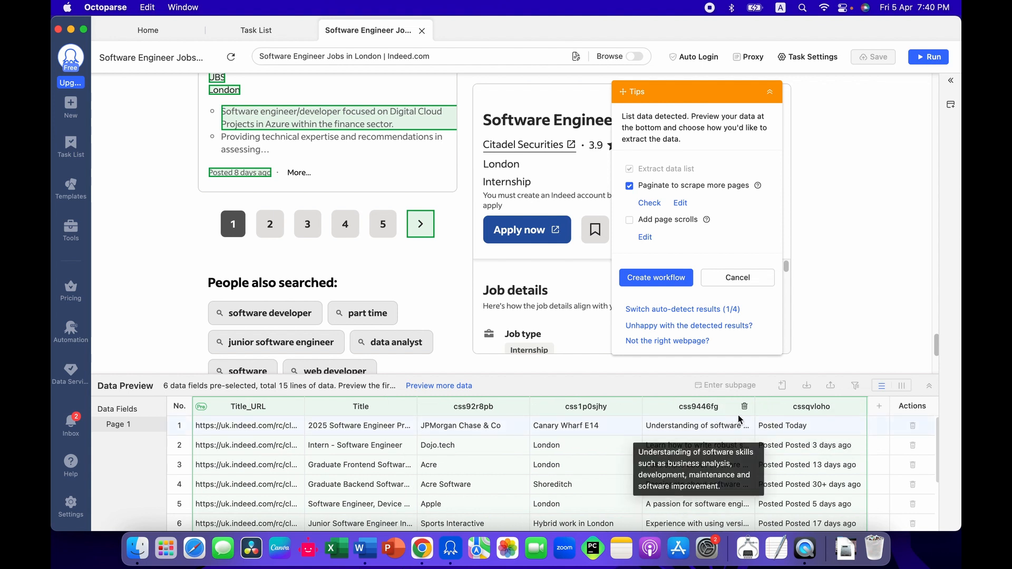
{"action": "left_click", "coordinate": [744, 409]}
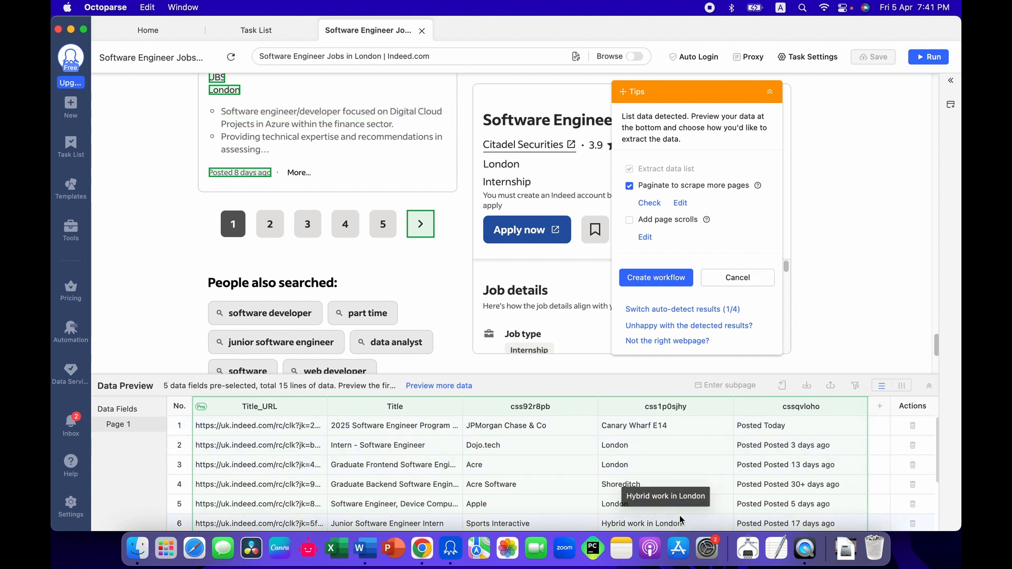
{"action": "left_click", "coordinate": [520, 418]}
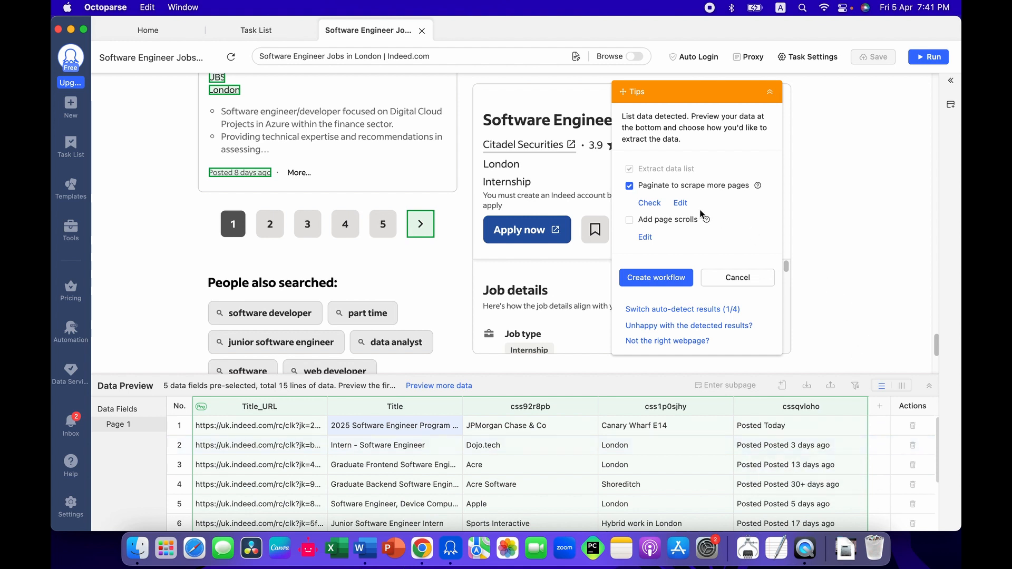
{"action": "left_click", "coordinate": [670, 280]}
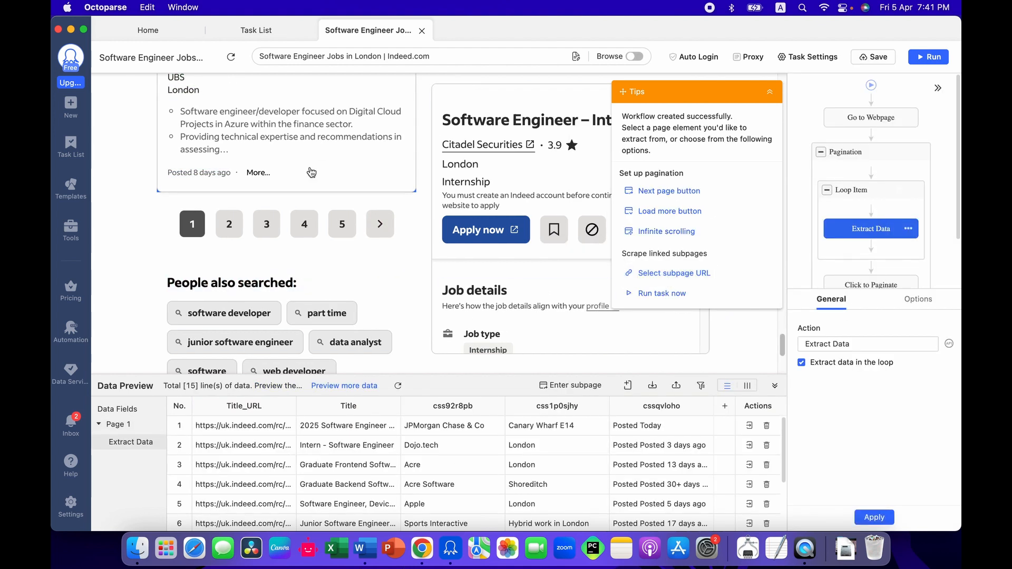
Step: Set up subpage scraping that follows the links in the extracted Title_URL field
{"action": "scroll", "coordinate": [311, 172], "scroll_direction": "up", "scroll_amount": 3}
{"action": "scroll", "coordinate": [311, 172], "scroll_direction": "up", "scroll_amount": 10}
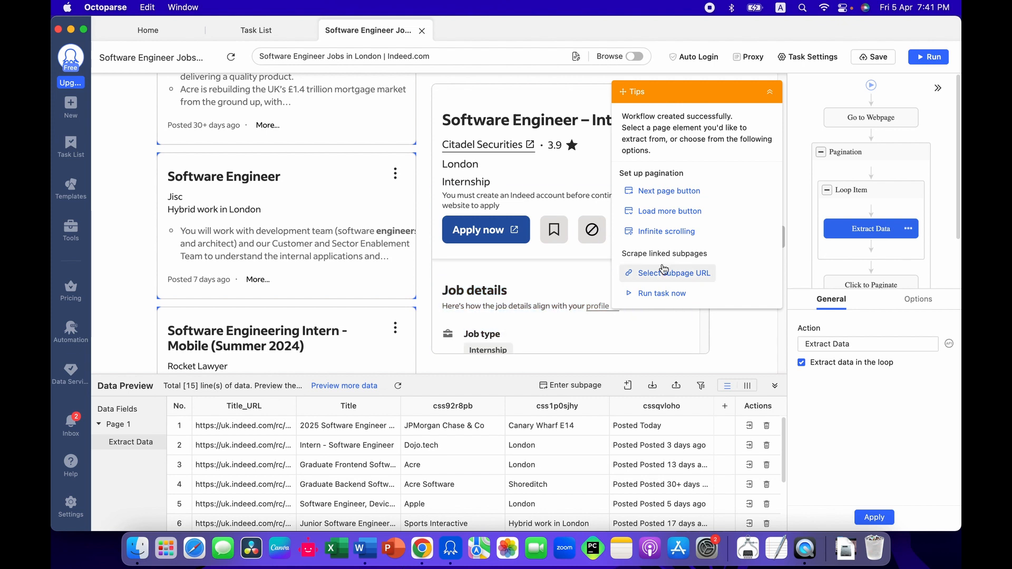
{"action": "left_click", "coordinate": [676, 274]}
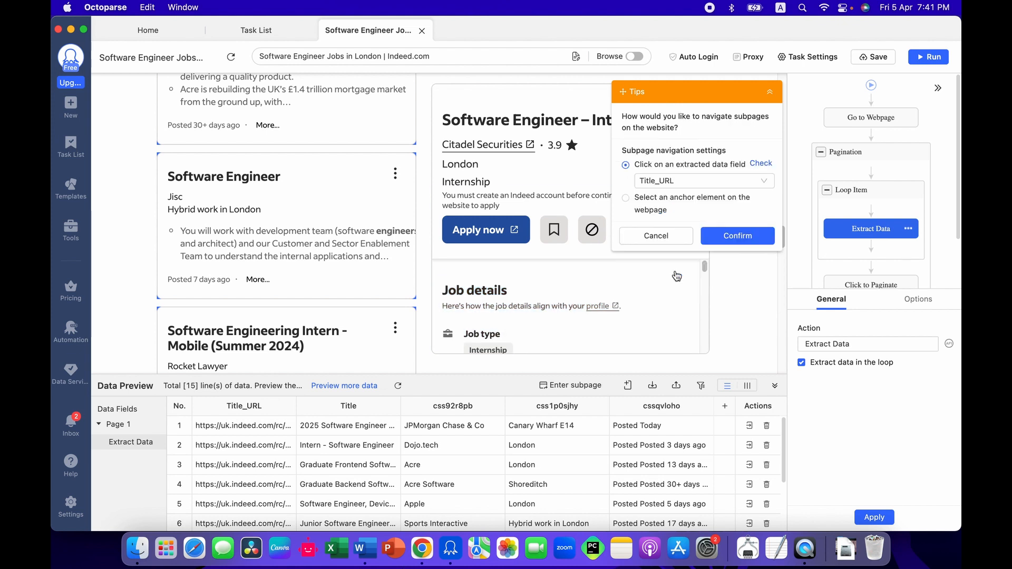
{"action": "left_click", "coordinate": [647, 182]}
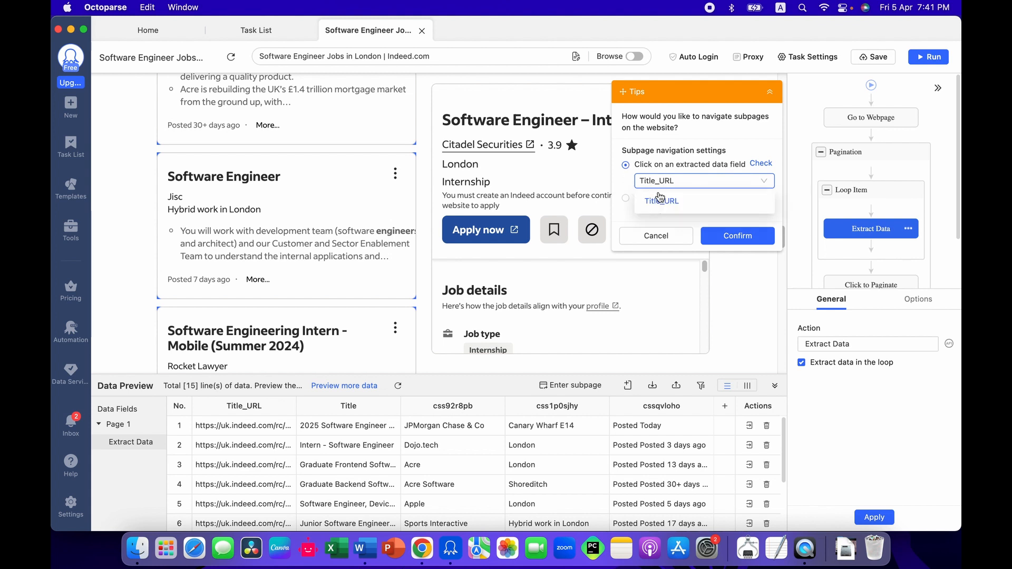
{"action": "left_click", "coordinate": [741, 235]}
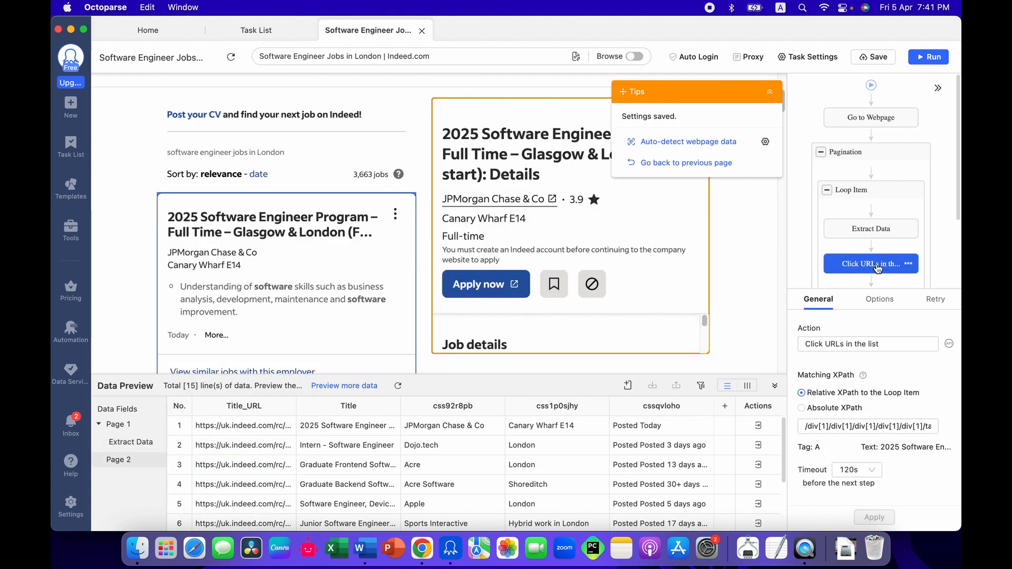
Step: Set the Click URLs in the list action to load with AJAX, 4s timeout, without opening a new tab, and save the task
{"action": "scroll", "coordinate": [881, 269], "scroll_direction": "down", "scroll_amount": 2}
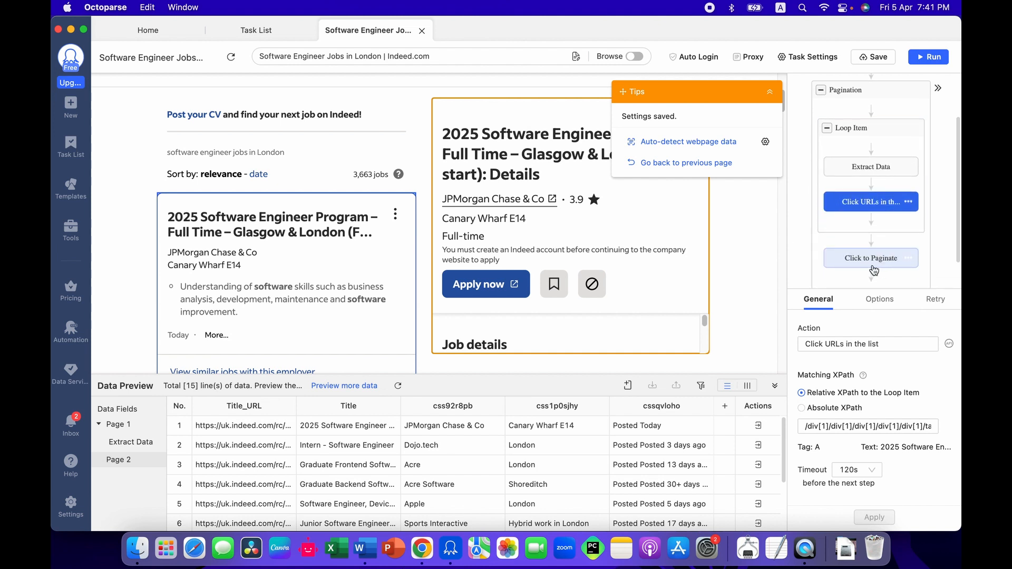
{"action": "left_click", "coordinate": [869, 302]}
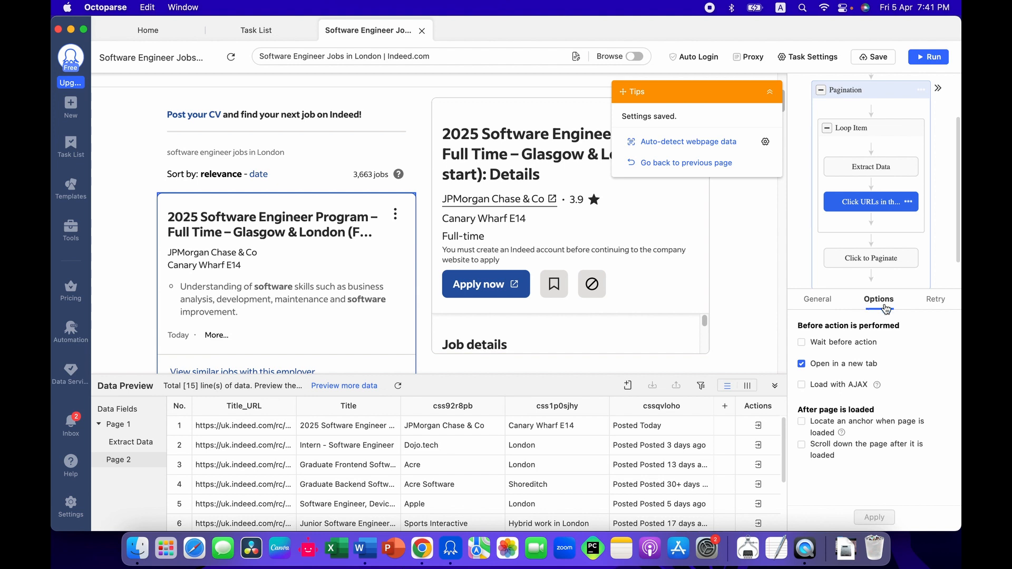
{"action": "left_click", "coordinate": [846, 369]}
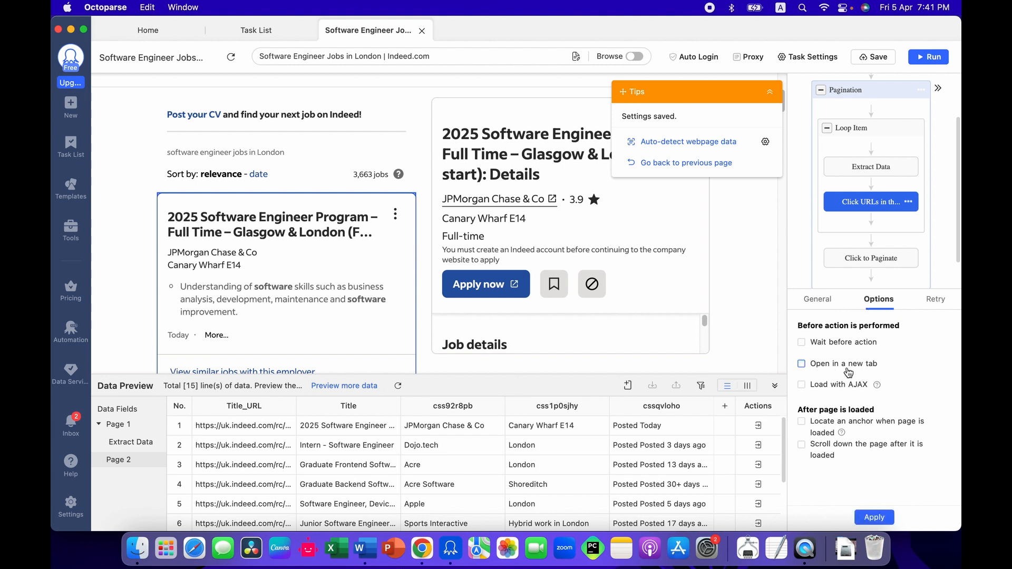
{"action": "left_click", "coordinate": [801, 385]}
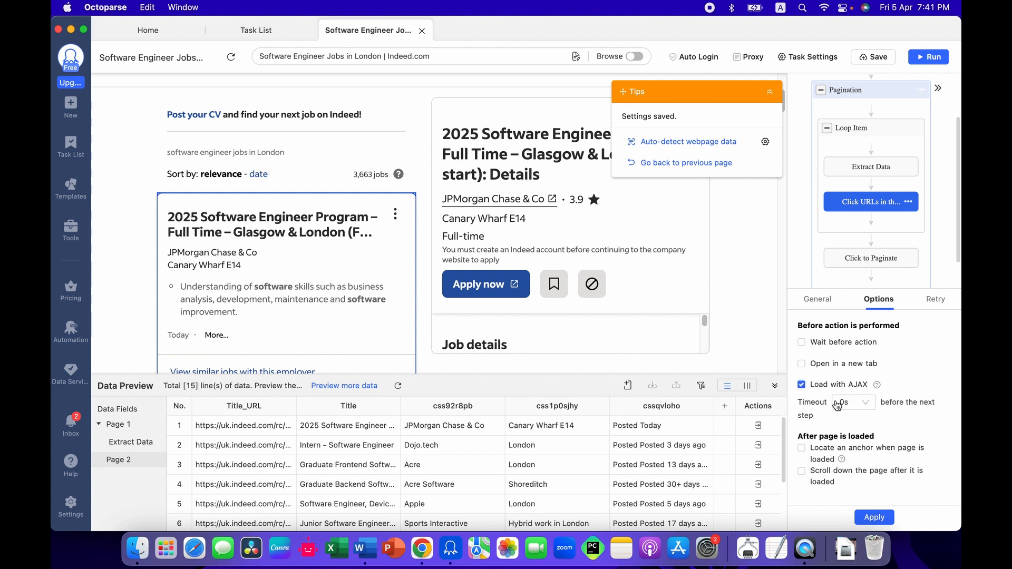
{"action": "left_click", "coordinate": [860, 412]}
{"action": "scroll", "coordinate": [851, 462], "scroll_direction": "down", "scroll_amount": 2}
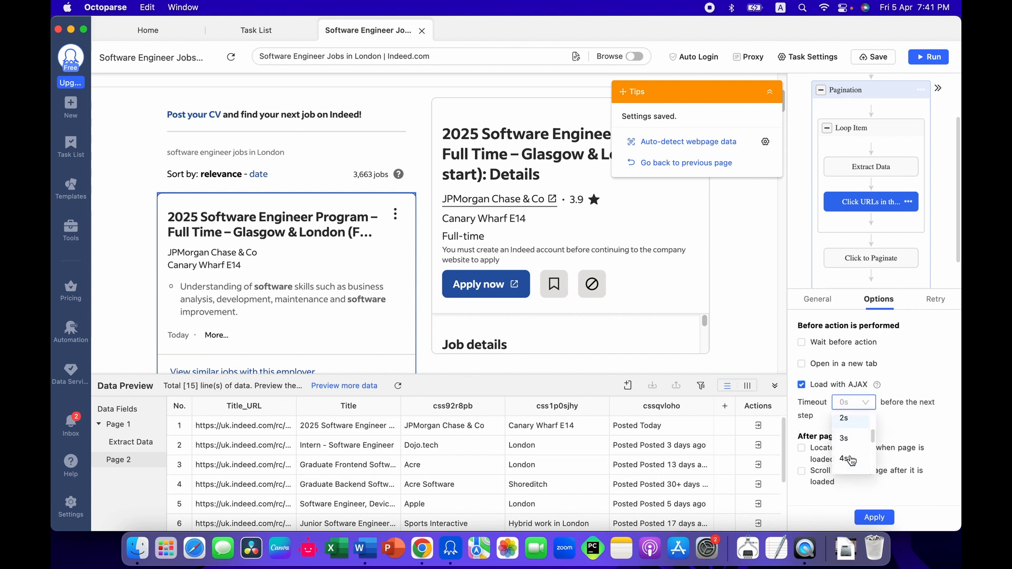
{"action": "left_click", "coordinate": [846, 458]}
{"action": "left_click", "coordinate": [873, 516]}
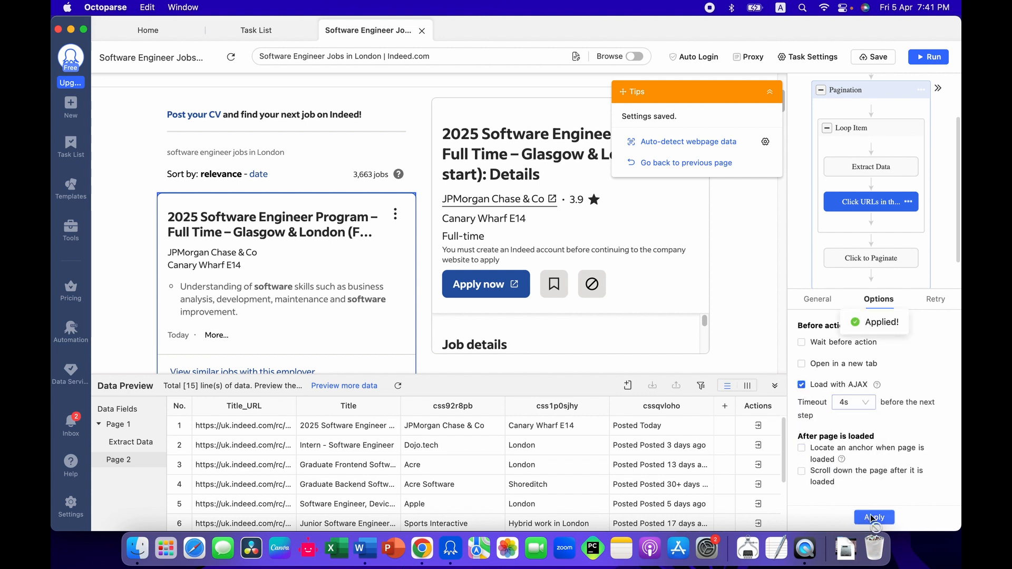
{"action": "left_click", "coordinate": [873, 57]}
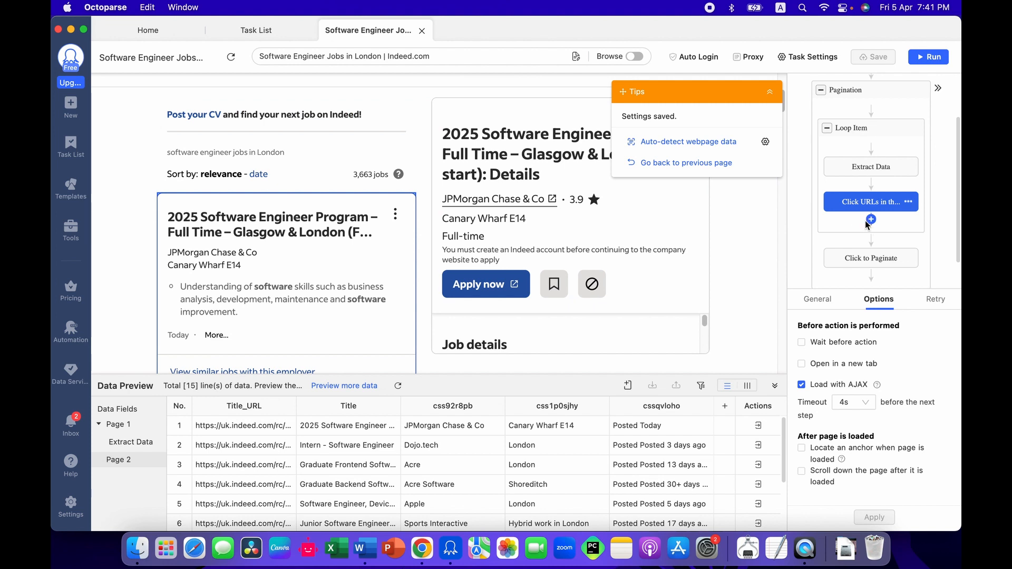
Step: Add an Extract Data action after Click URLs in the list and capture the company rating in a field named star_ratings
{"action": "left_click", "coordinate": [870, 220]}
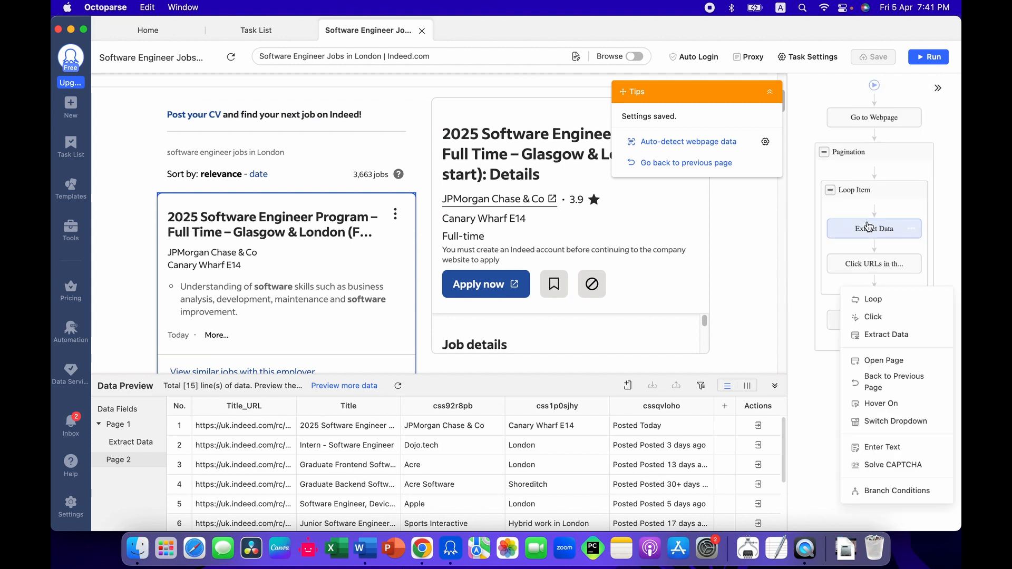
{"action": "left_click", "coordinate": [882, 332]}
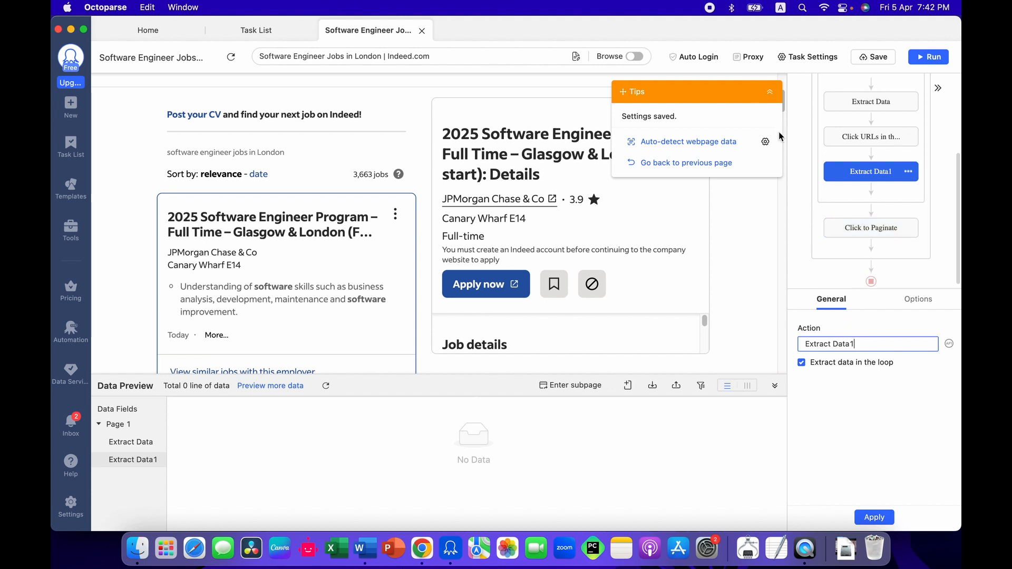
{"action": "left_click", "coordinate": [770, 92]}
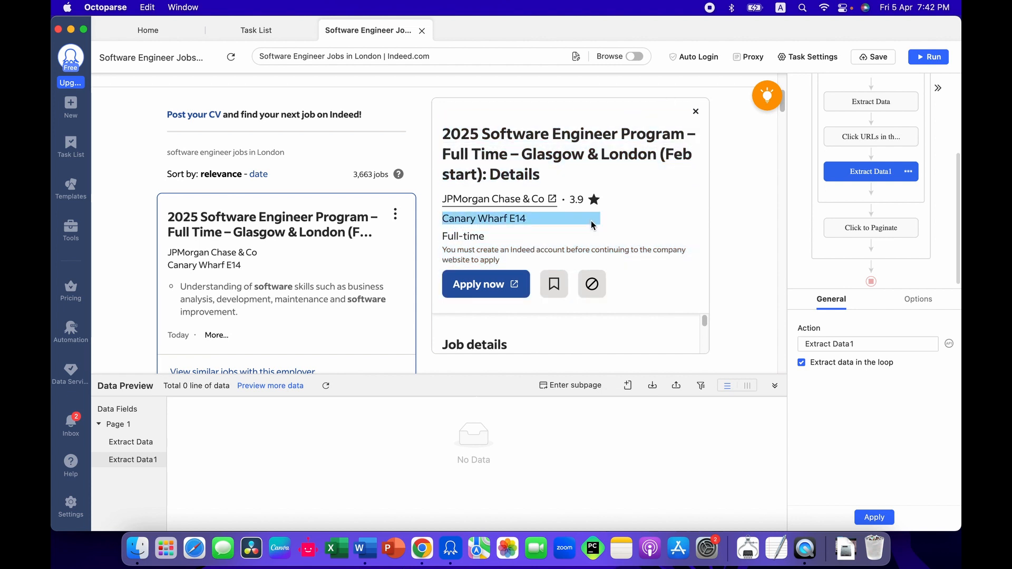
{"action": "left_click", "coordinate": [575, 196]}
{"action": "left_click", "coordinate": [635, 180]}
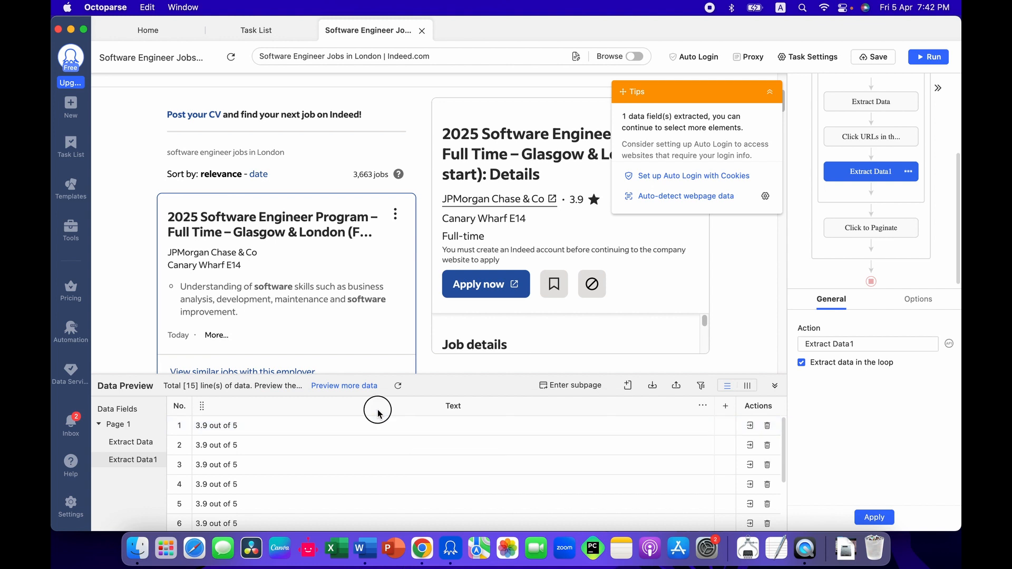
{"action": "double_click", "coordinate": [378, 407]}
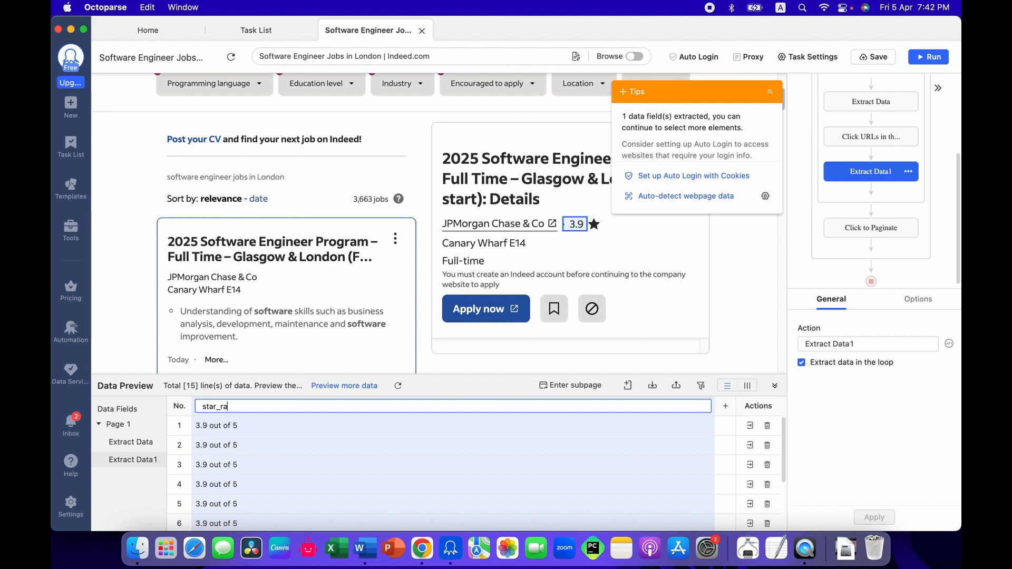
{"action": "key", "text": "Return"}
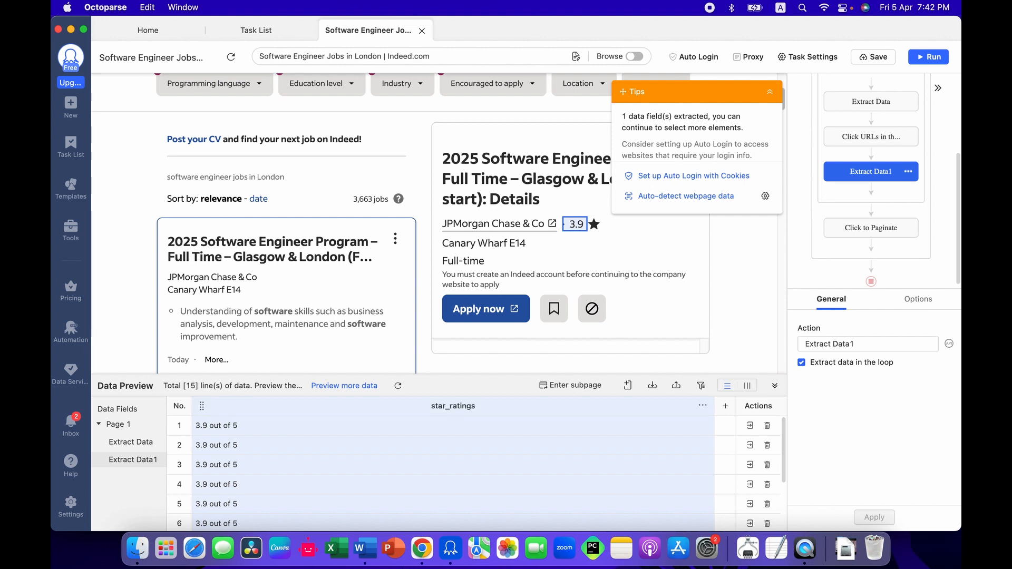
Step: Copy the Graduate job type XPath from the Word document and return to Octoparse
{"action": "scroll", "coordinate": [517, 277], "scroll_direction": "down", "scroll_amount": 5}
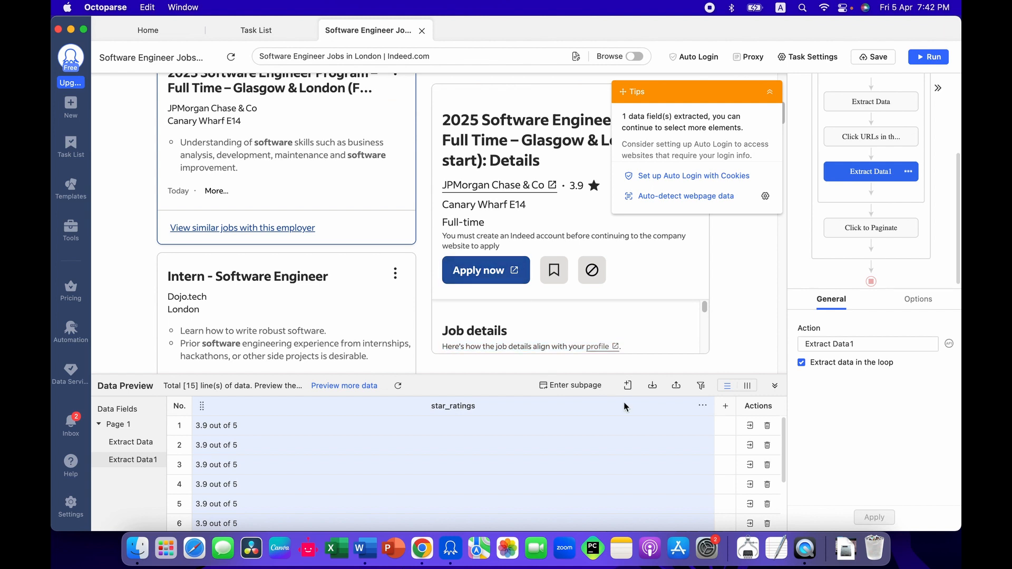
{"action": "left_click", "coordinate": [369, 549]}
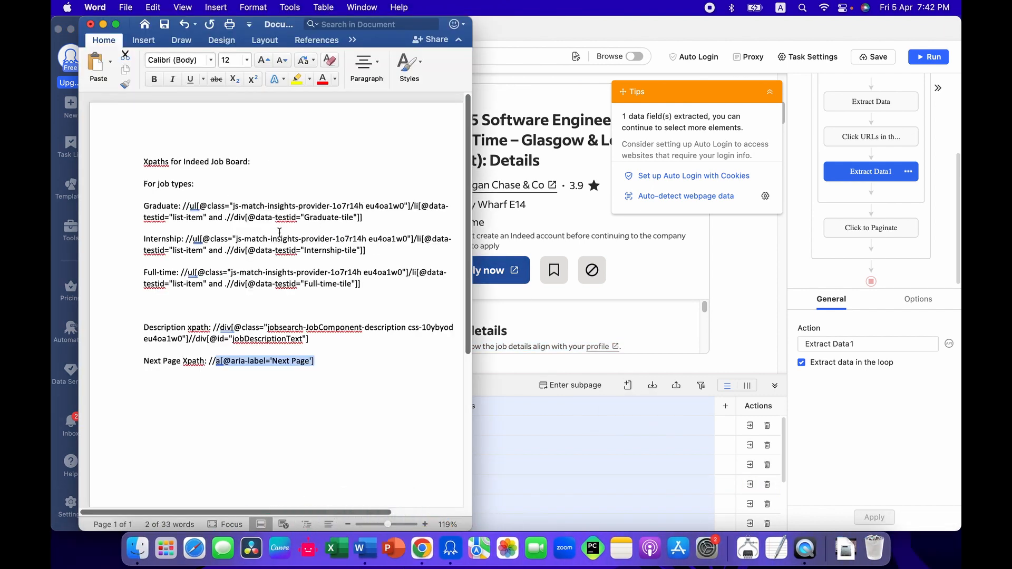
{"action": "left_click_drag", "start_coordinate": [385, 216], "coordinate": [183, 207]}
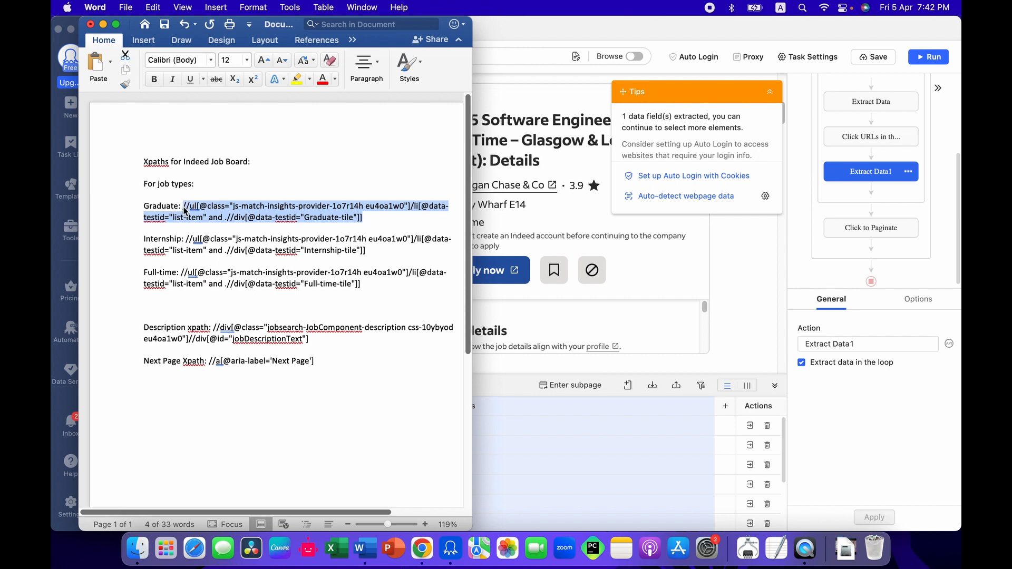
{"action": "left_click", "coordinate": [582, 403]}
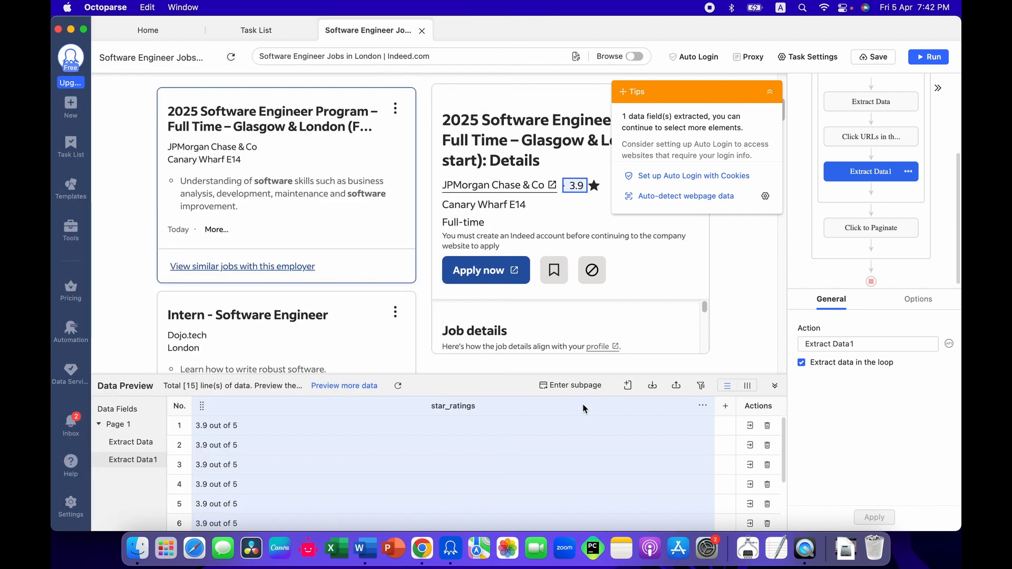
Step: Add a custom field to the second Extract Data action that captures page data using the copied Graduate XPath as an absolute XPath
{"action": "left_click", "coordinate": [628, 386]}
{"action": "mouse_move", "coordinate": [592, 446]}
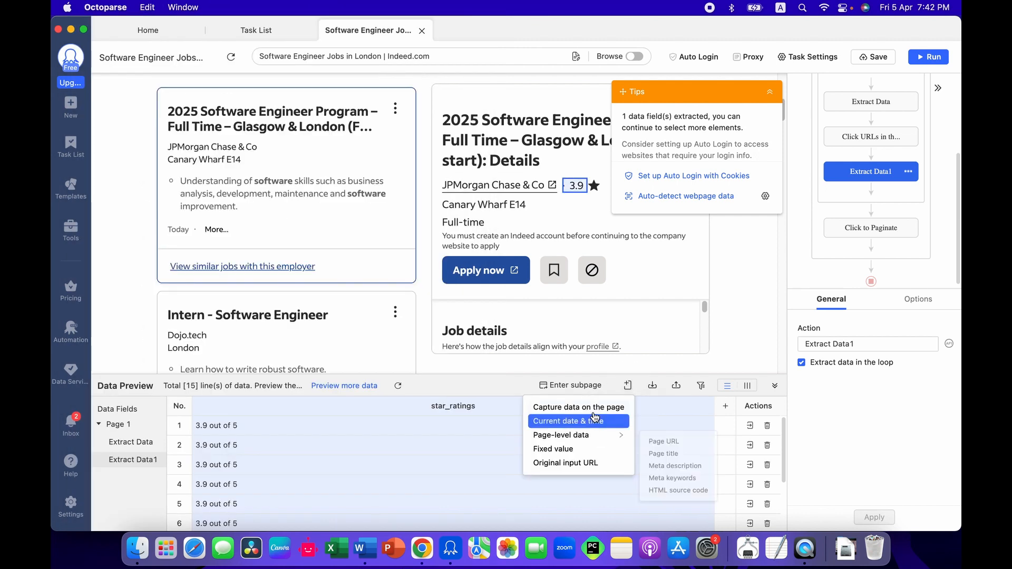
{"action": "left_click", "coordinate": [578, 409]}
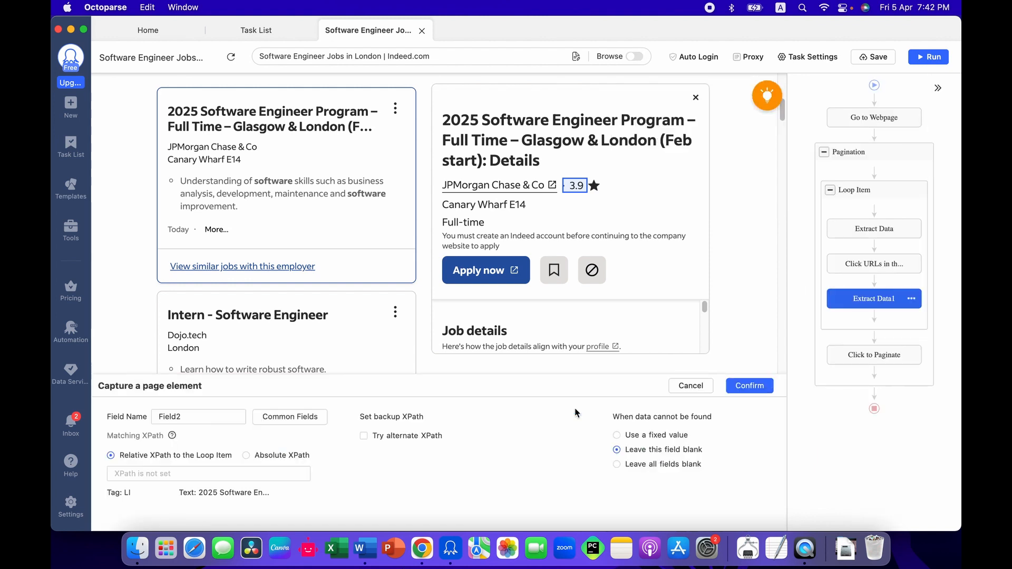
{"action": "left_click", "coordinate": [207, 474]}
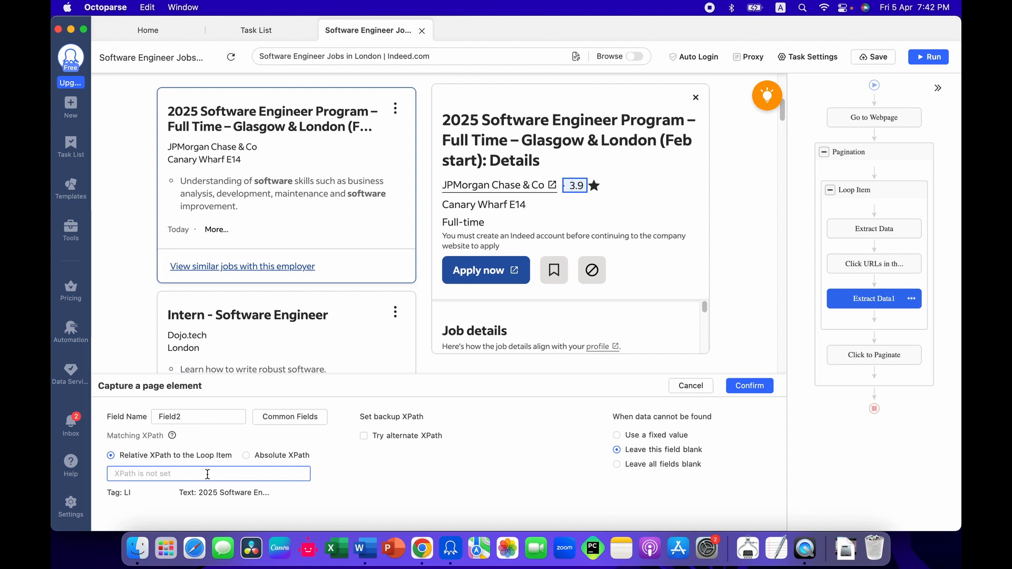
{"action": "key", "text": "super+v"}
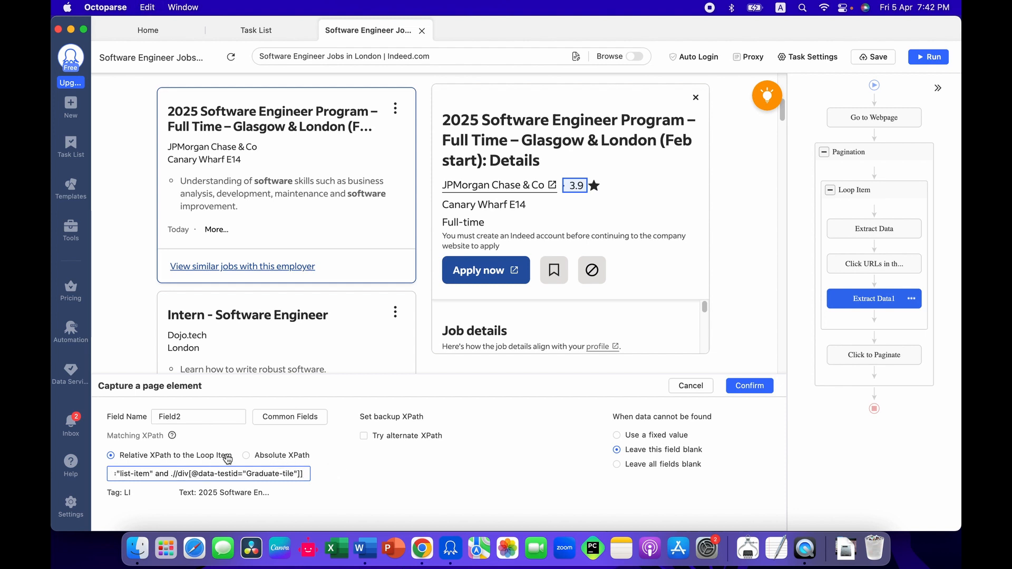
{"action": "left_click", "coordinate": [246, 456]}
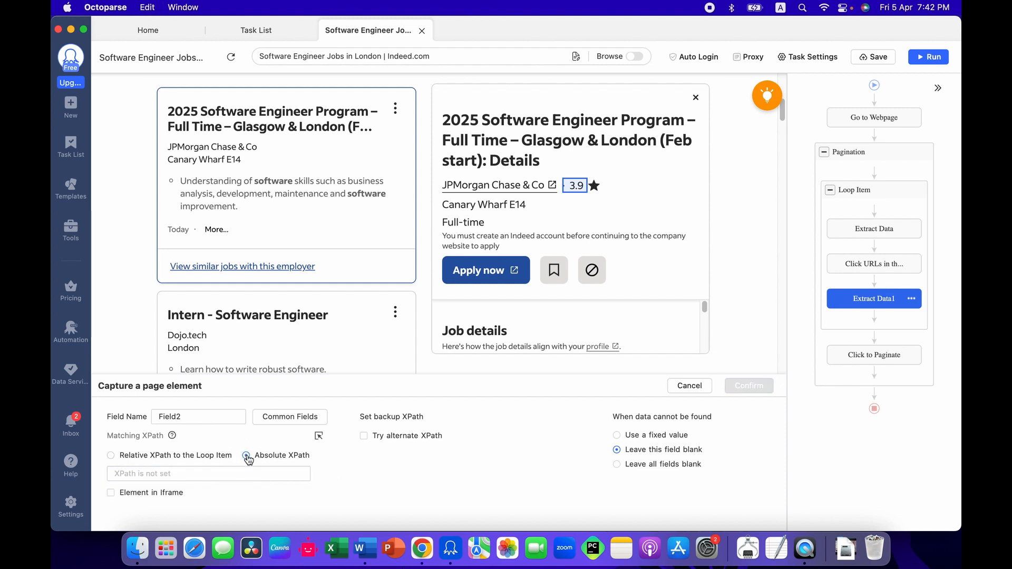
{"action": "left_click", "coordinate": [255, 469]}
{"action": "key", "text": "super+v"}
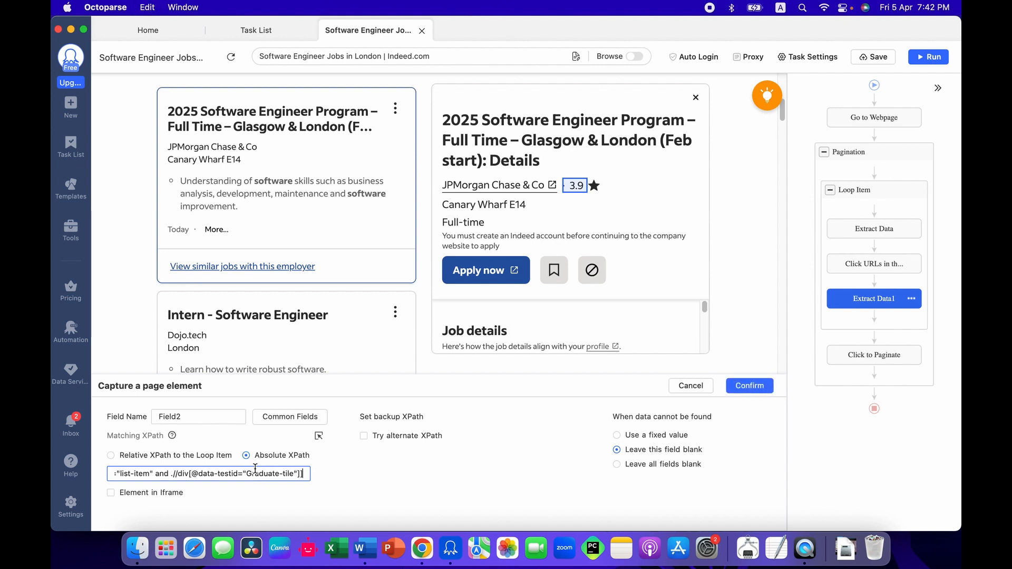
{"action": "left_click", "coordinate": [747, 385]}
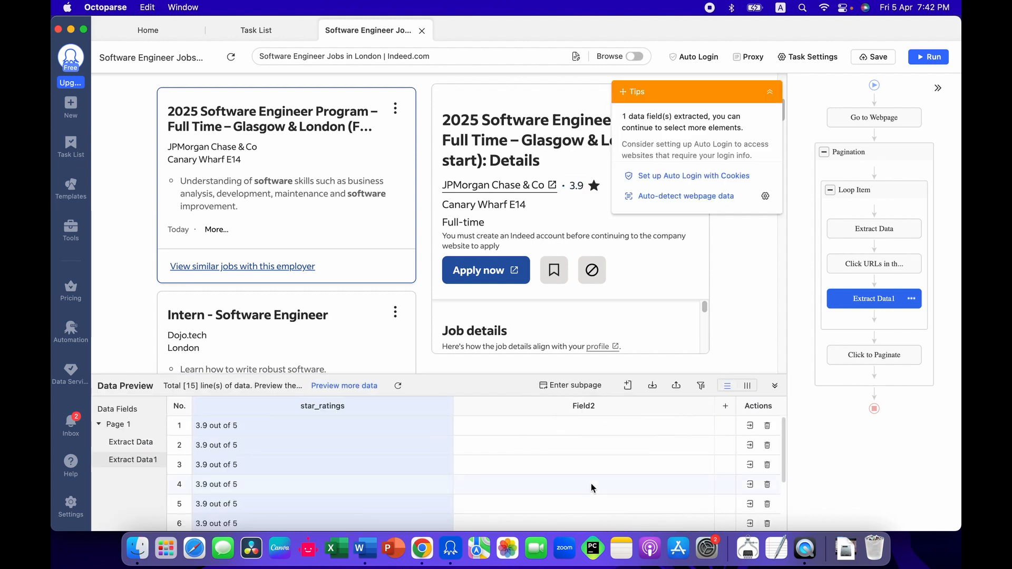
Step: Add a page-data custom field to the second Extract Data action, using the Internship XPath from the Word document as an absolute XPath
{"action": "scroll", "coordinate": [592, 487], "scroll_direction": "down", "scroll_amount": 2}
{"action": "scroll", "coordinate": [553, 271], "scroll_direction": "down", "scroll_amount": 2}
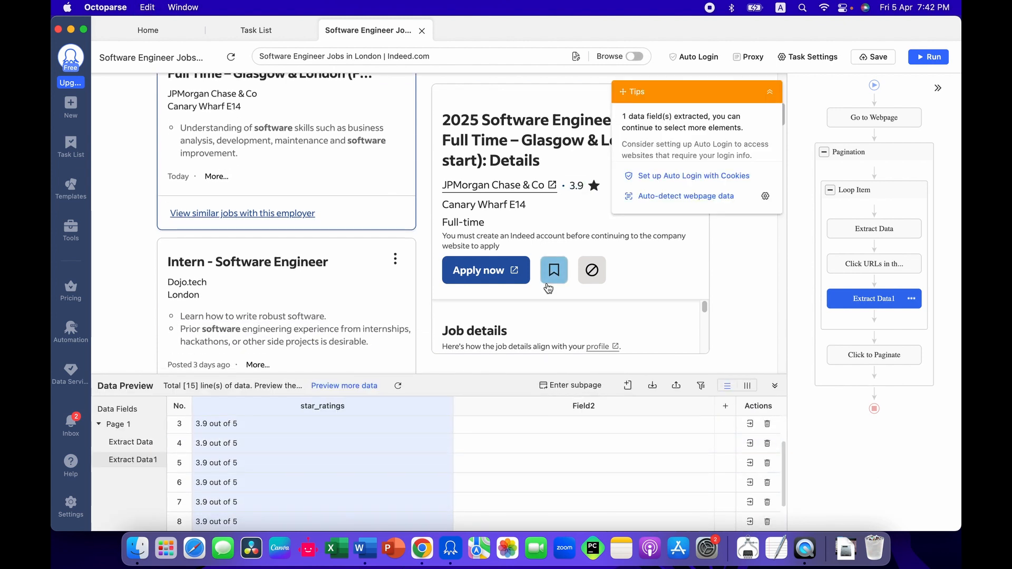
{"action": "left_click", "coordinate": [627, 391]}
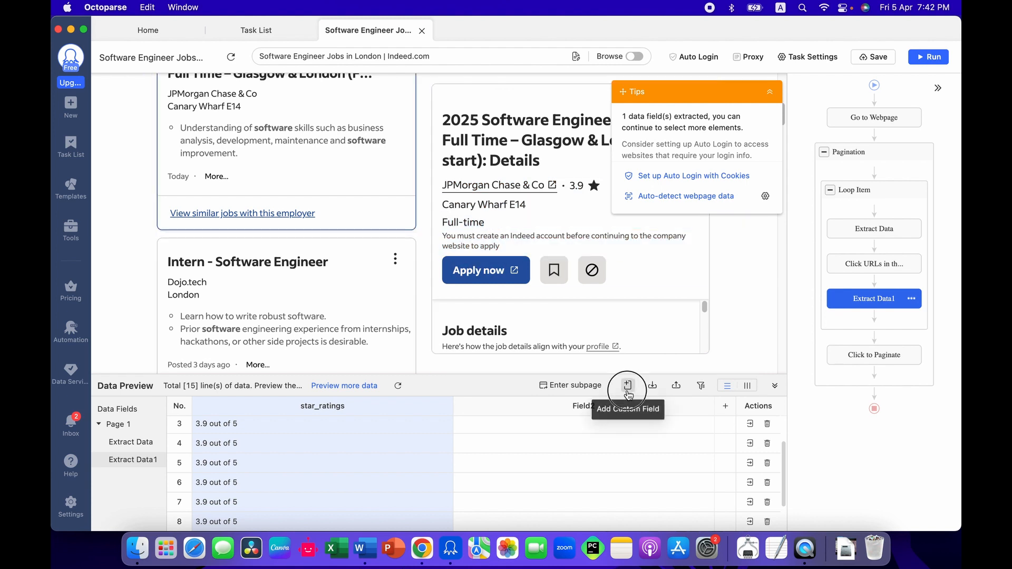
{"action": "left_click", "coordinate": [621, 408]}
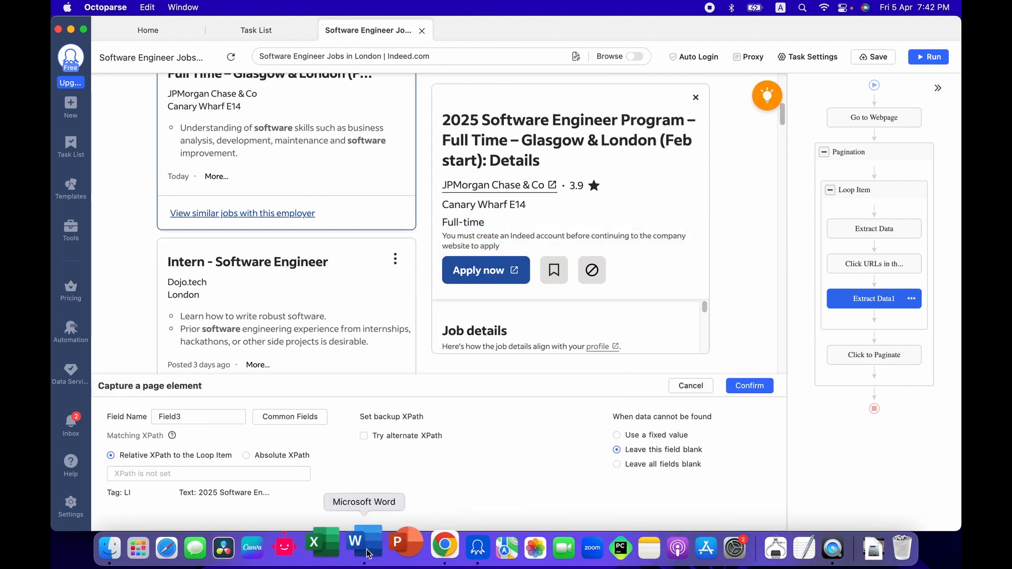
{"action": "left_click", "coordinate": [367, 552]}
{"action": "left_click_drag", "start_coordinate": [371, 251], "coordinate": [188, 234]}
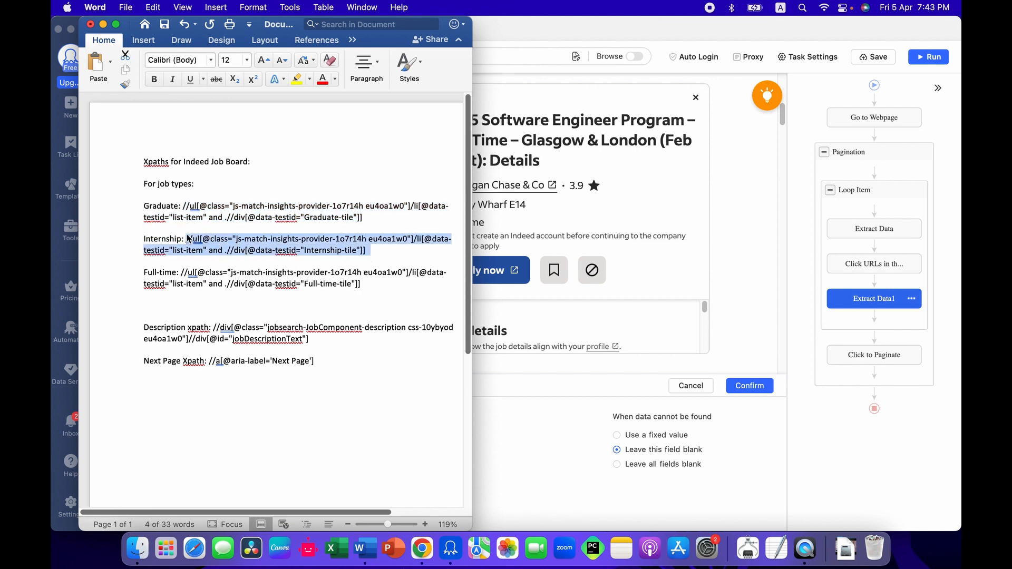
{"action": "left_click", "coordinate": [550, 461]}
{"action": "left_click", "coordinate": [245, 455]}
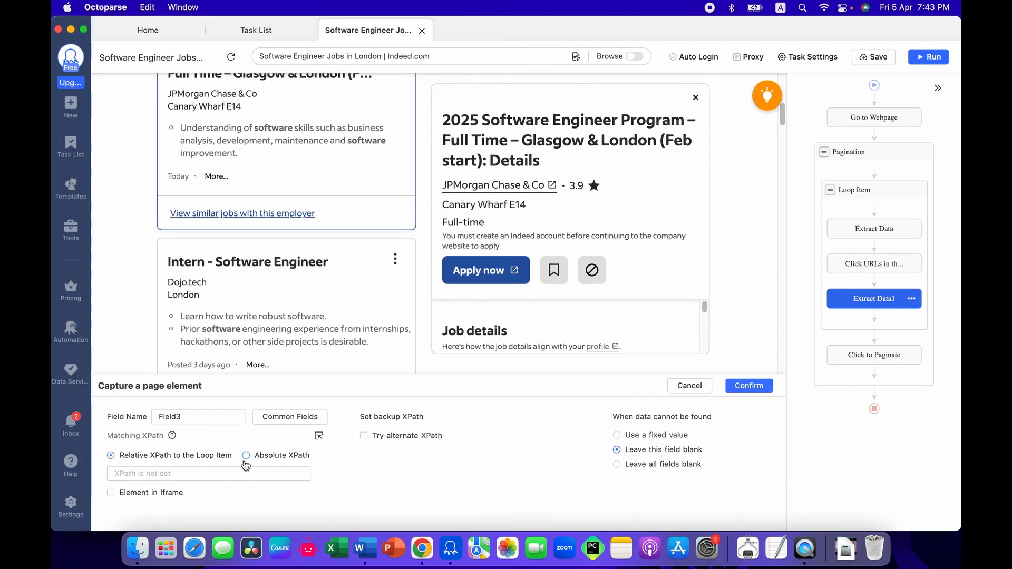
{"action": "left_click", "coordinate": [244, 473]}
{"action": "key", "text": "super+v"}
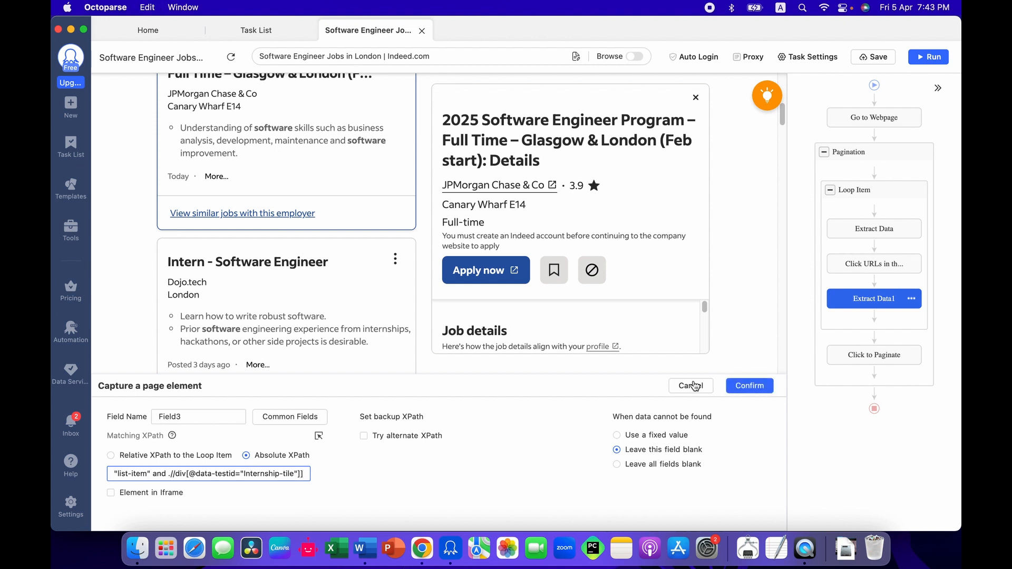
{"action": "left_click", "coordinate": [733, 382]}
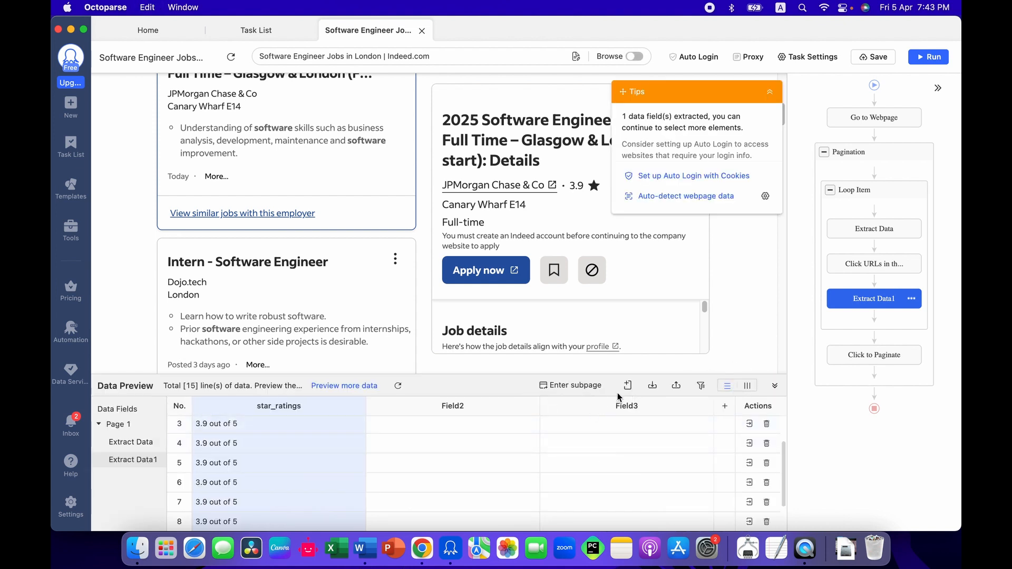
Step: Add another page-data custom field that uses the Full-time XPath from the Word document as an absolute XPath
{"action": "left_click", "coordinate": [628, 385]}
{"action": "left_click", "coordinate": [581, 406]}
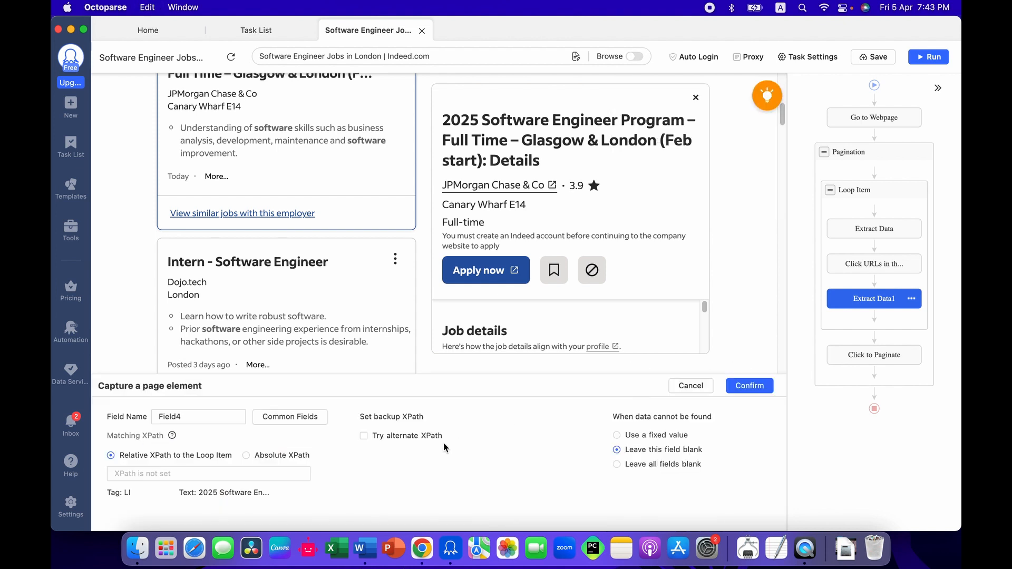
{"action": "key", "text": "ctrl+Up"}
{"action": "key", "text": "ctrl+Up"}
{"action": "left_click", "coordinate": [365, 531]}
{"action": "left_click_drag", "start_coordinate": [362, 285], "coordinate": [180, 272]}
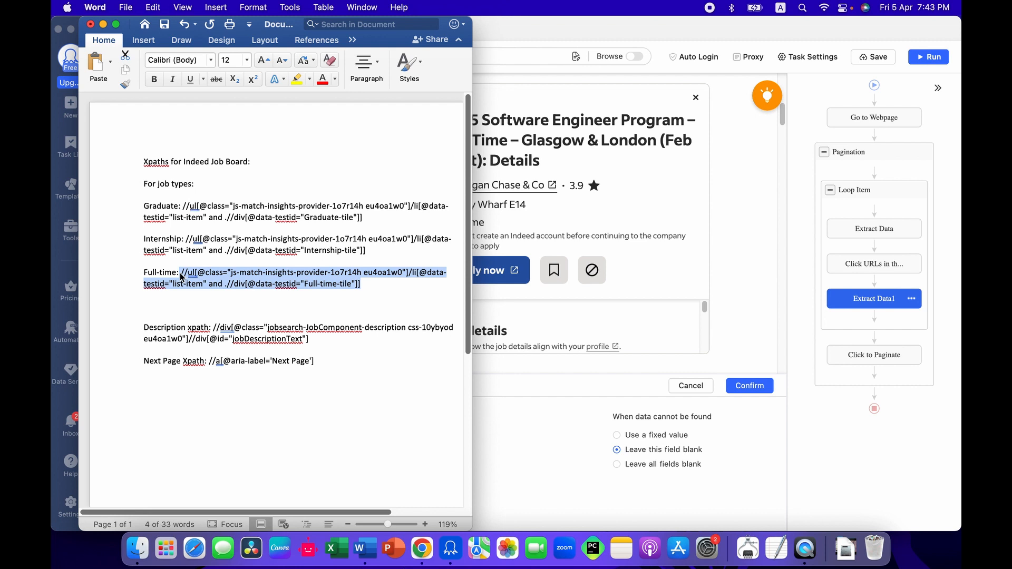
{"action": "left_click", "coordinate": [516, 438]}
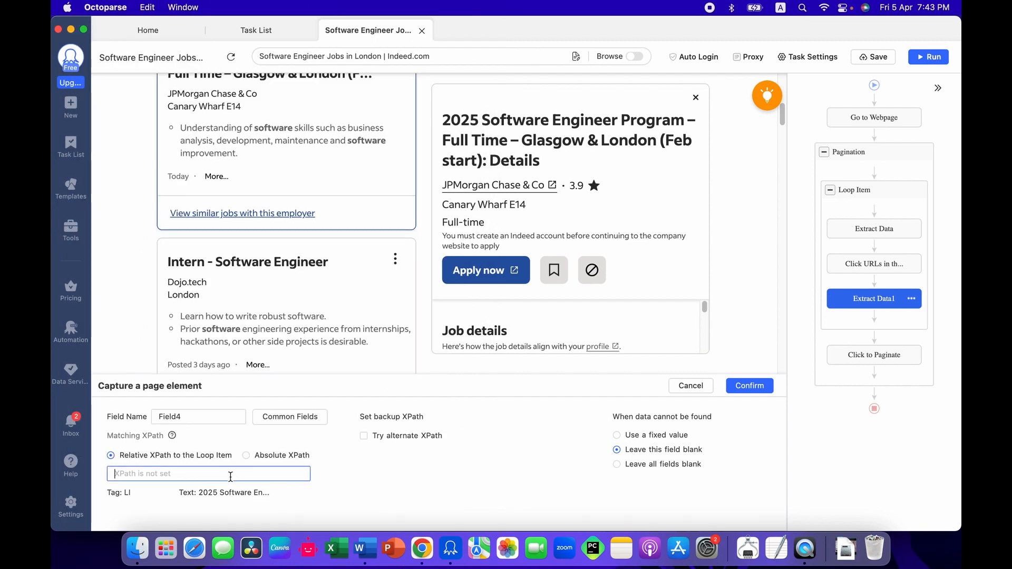
{"action": "left_click", "coordinate": [265, 461]}
{"action": "key", "text": "super+v"}
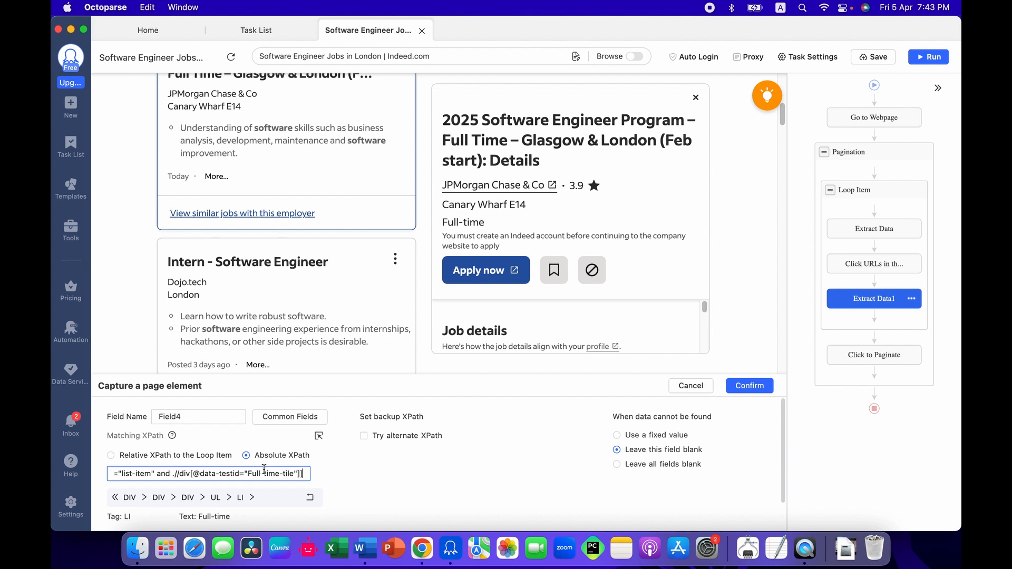
{"action": "left_click", "coordinate": [749, 385]}
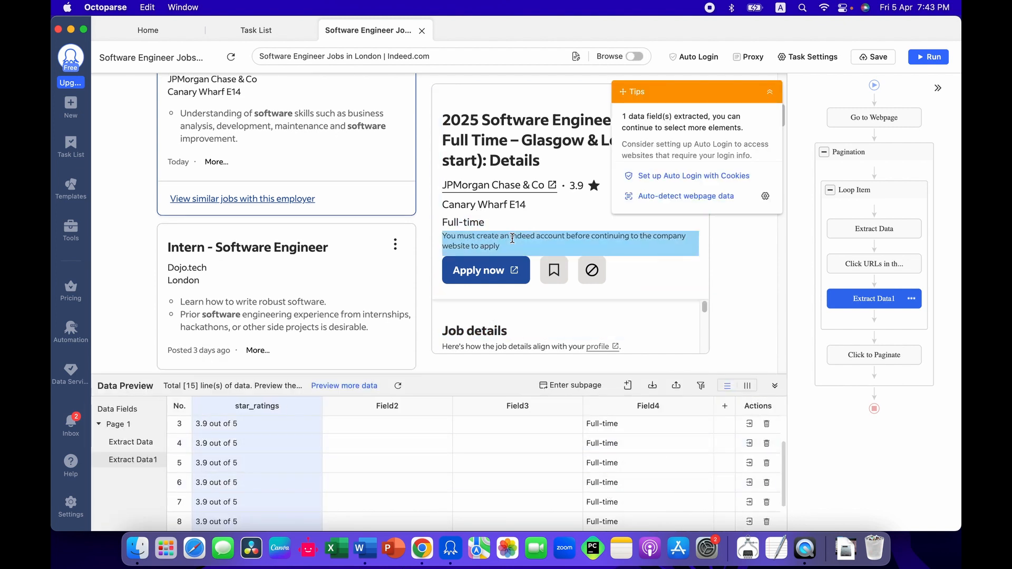
Step: Start one more page-data custom field in the second Extract Data action and set its matching to Absolute XPath
{"action": "scroll", "coordinate": [478, 232], "scroll_direction": "down", "scroll_amount": 3}
{"action": "scroll", "coordinate": [643, 308], "scroll_direction": "down", "scroll_amount": 5}
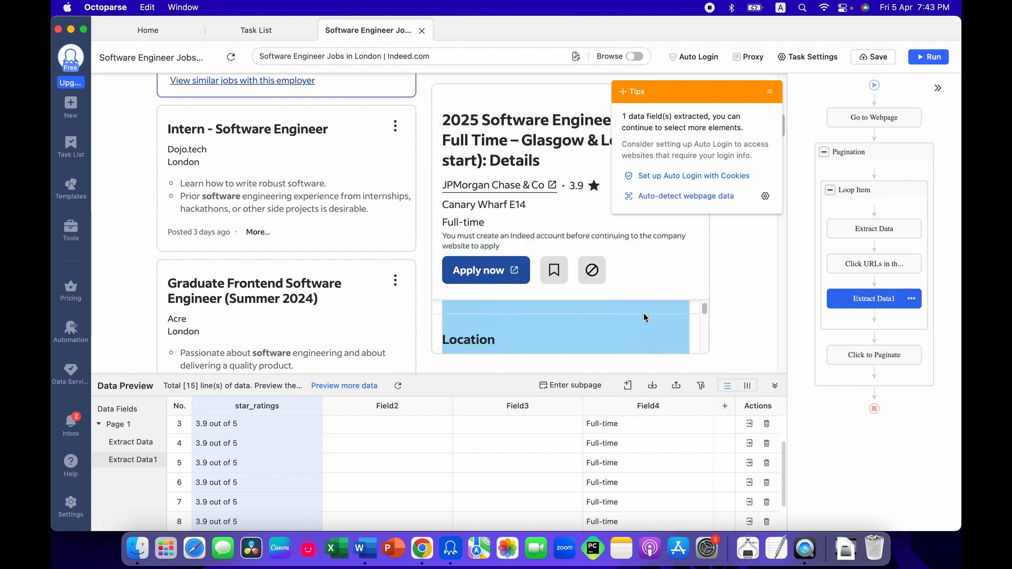
{"action": "left_click", "coordinate": [628, 385]}
{"action": "left_click", "coordinate": [606, 411]}
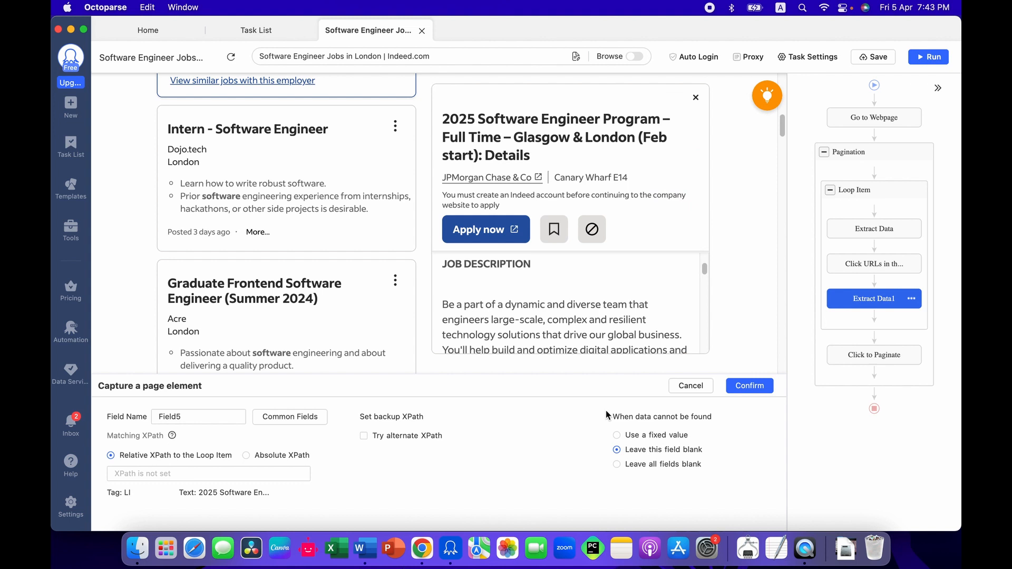
{"action": "left_click", "coordinate": [209, 422]}
{"action": "double_click", "coordinate": [210, 422]}
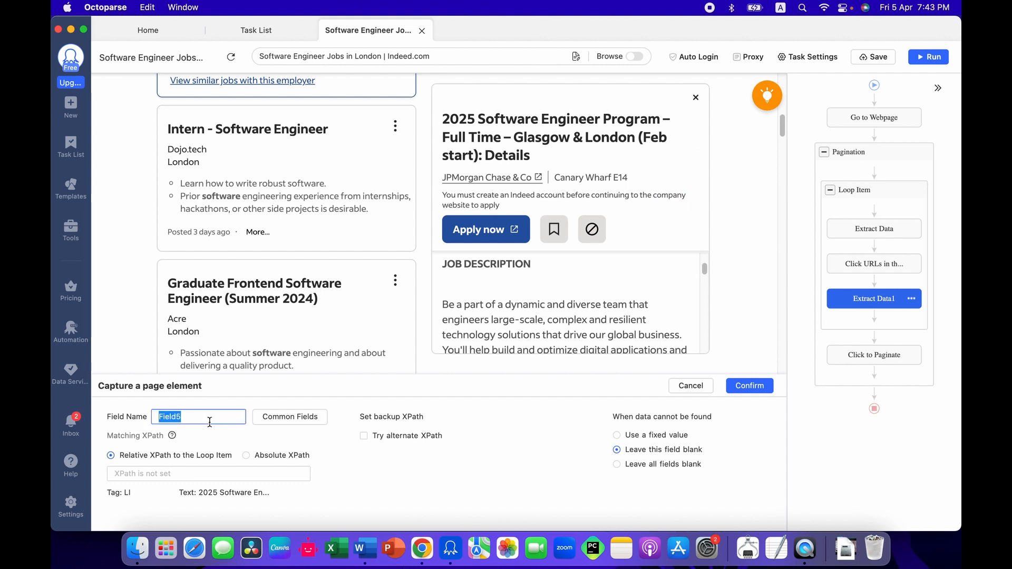
{"action": "left_click", "coordinate": [251, 455]}
{"action": "left_click", "coordinate": [250, 470]}
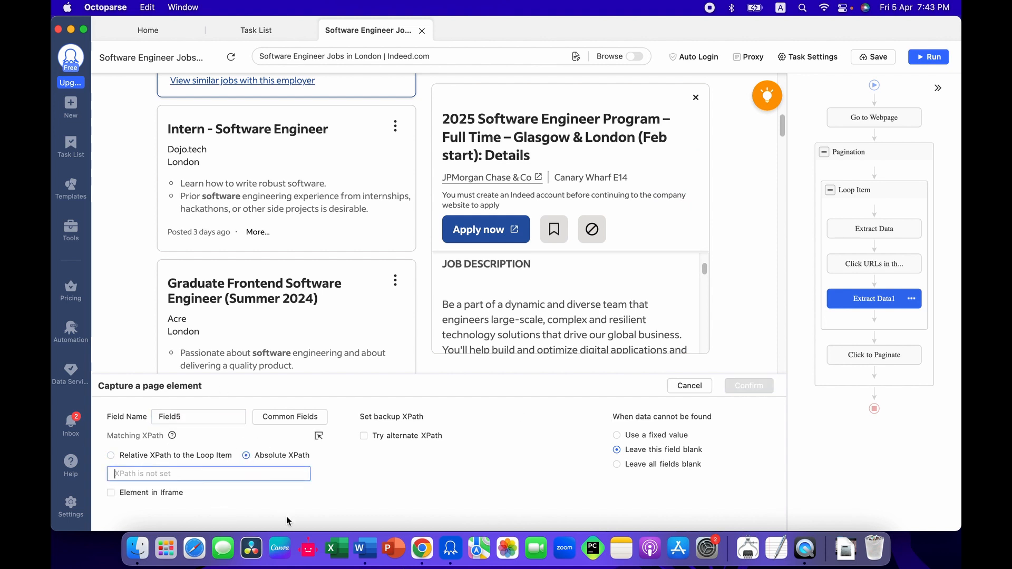
Step: Copy the Description XPath from the Word document into the new field's absolute XPath in Octoparse and confirm the field
{"action": "left_click", "coordinate": [366, 548]}
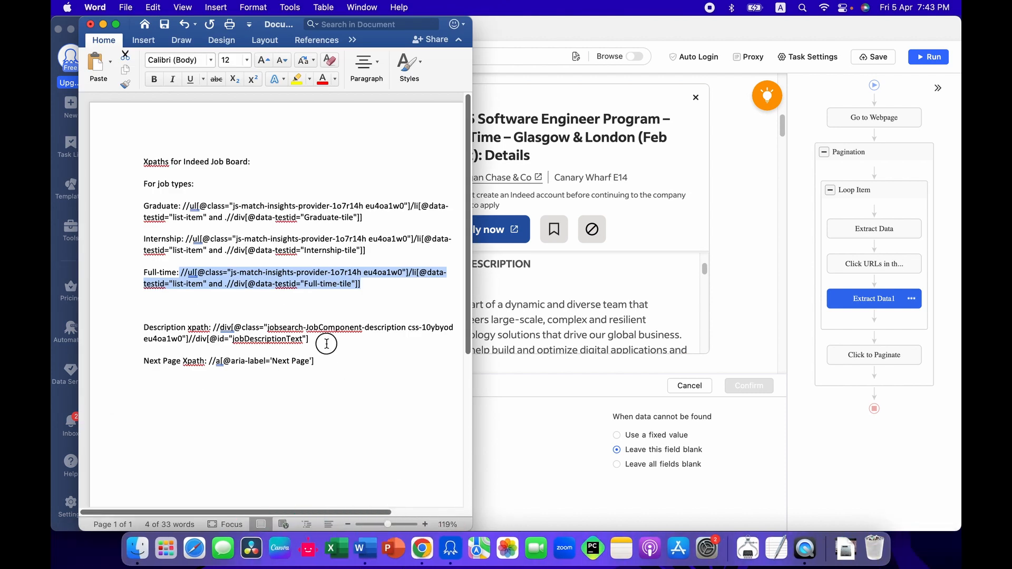
{"action": "left_click_drag", "start_coordinate": [327, 344], "coordinate": [215, 321]}
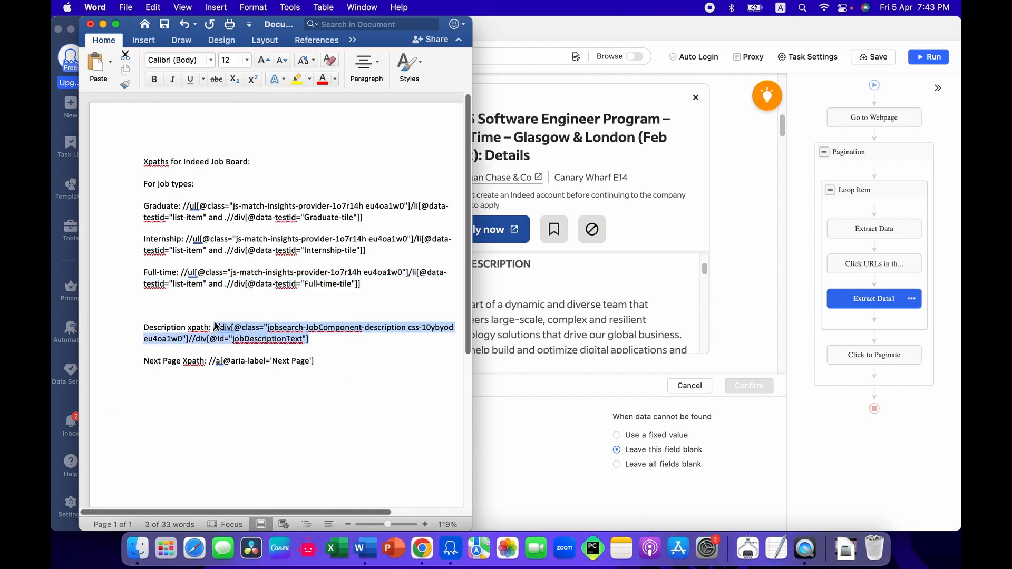
{"action": "key", "text": "super+c"}
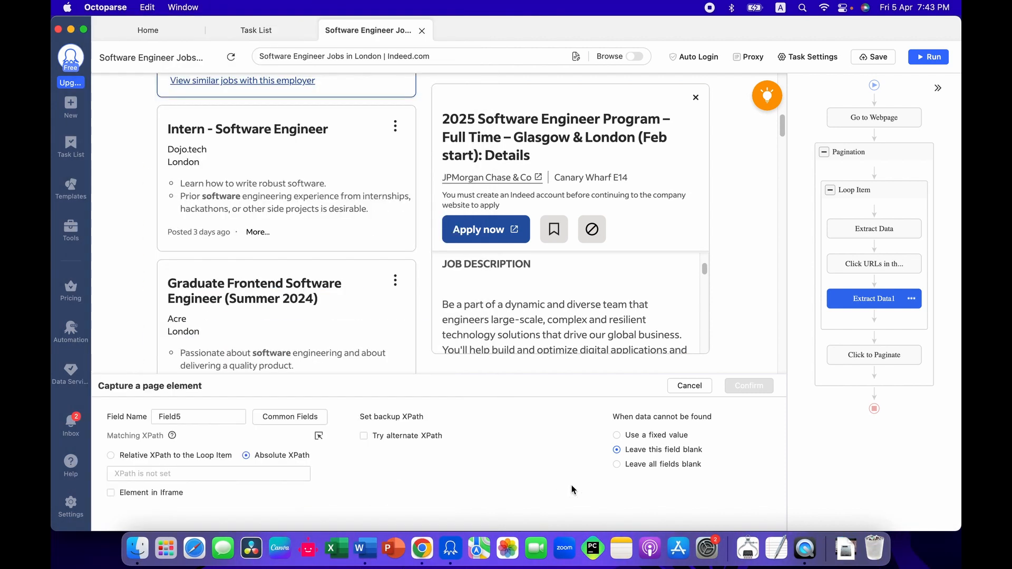
{"action": "left_click", "coordinate": [573, 490]}
{"action": "key", "text": "super+v"}
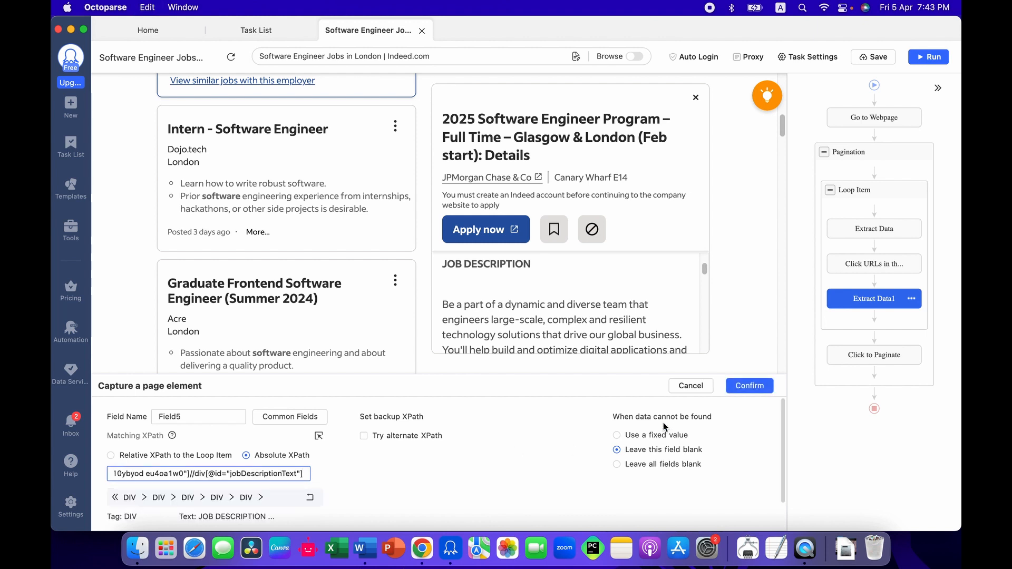
{"action": "left_click", "coordinate": [739, 387]}
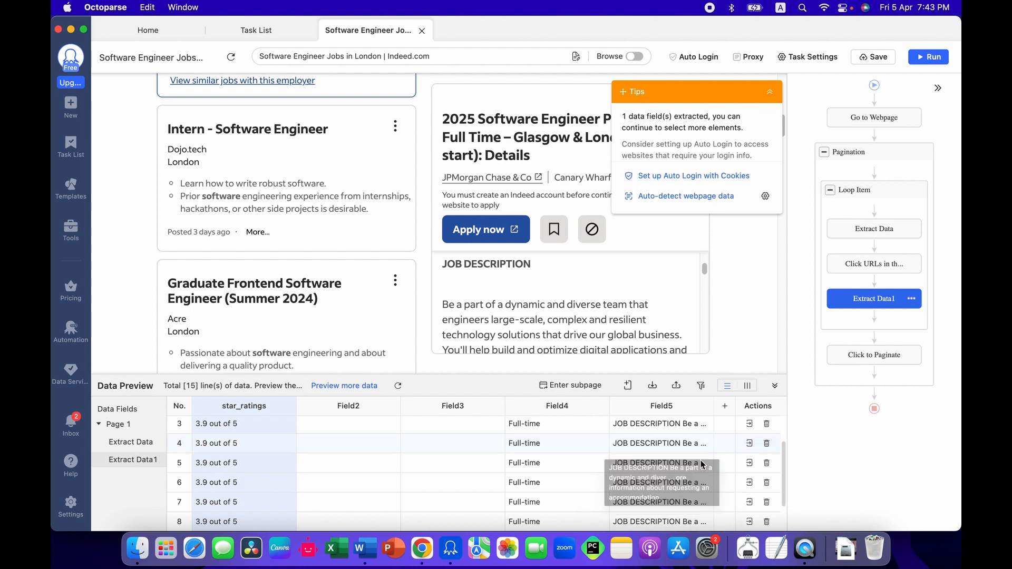
Step: Start a Replace cleaning step on the job description field that replaces JOB DESCRIPTION with nothing, and evaluate it
{"action": "left_click", "coordinate": [675, 410]}
{"action": "left_click", "coordinate": [651, 315]}
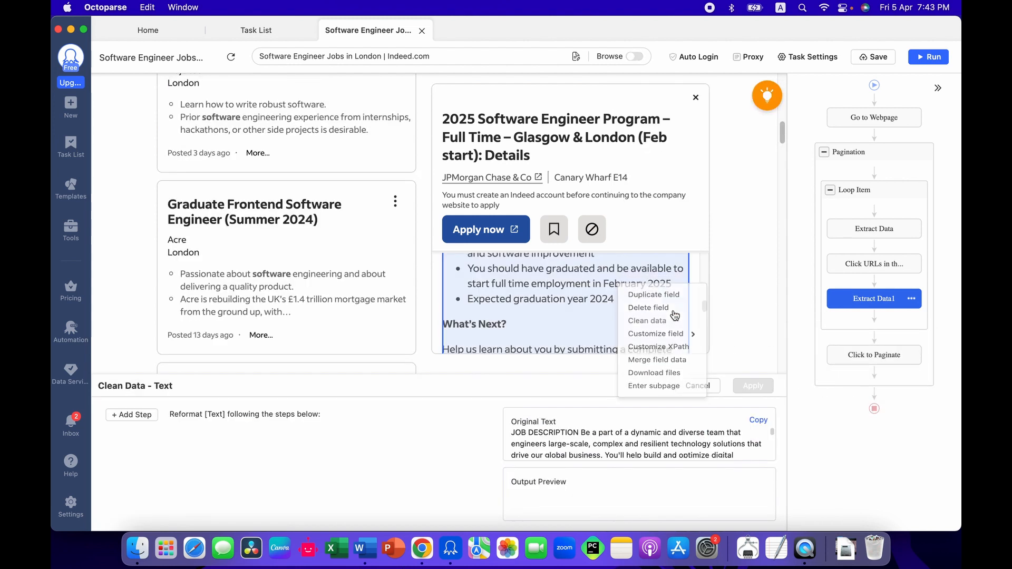
{"action": "left_click_drag", "start_coordinate": [580, 435], "coordinate": [480, 435]}
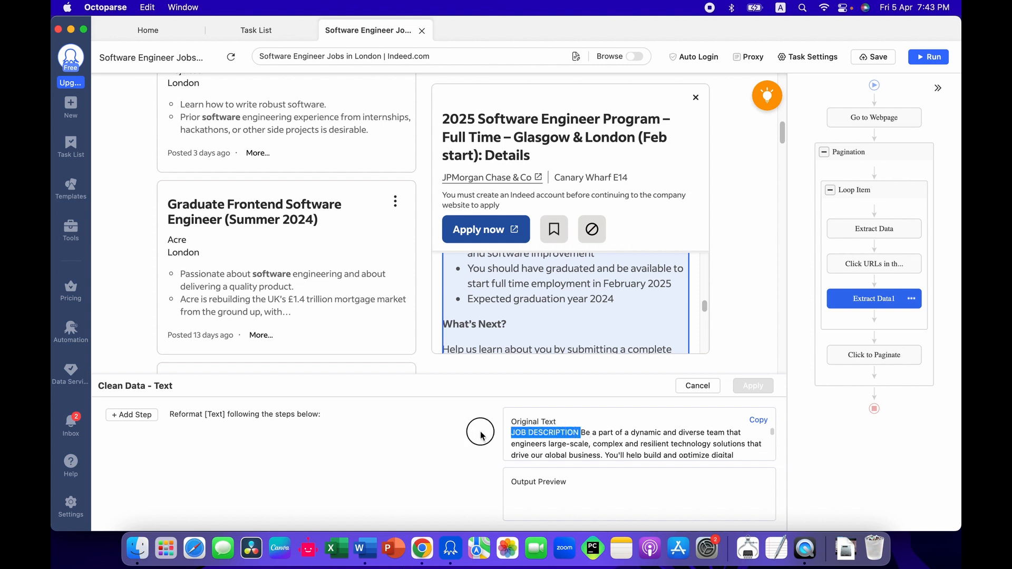
{"action": "left_click", "coordinate": [132, 415]}
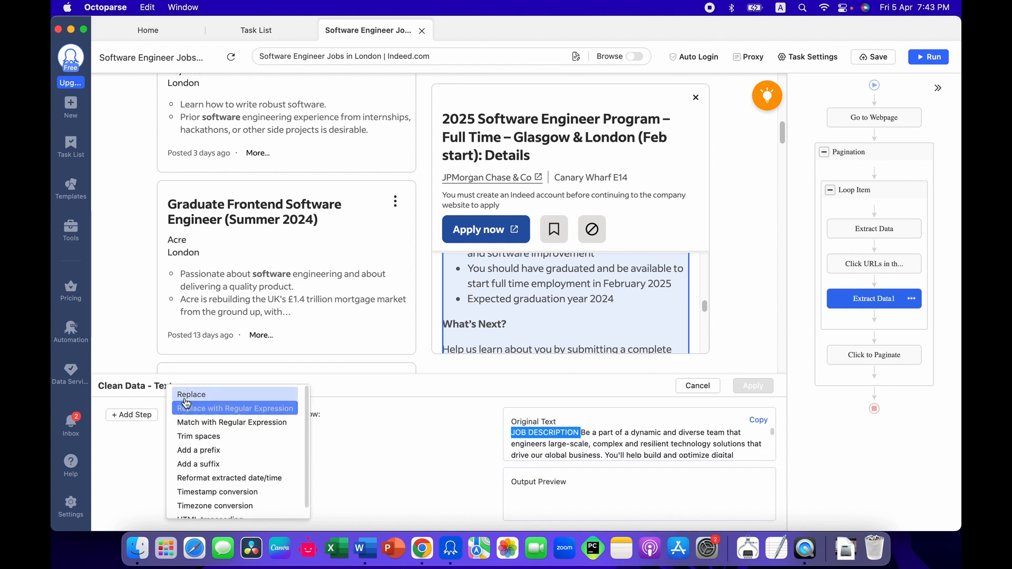
{"action": "left_click", "coordinate": [186, 399]}
{"action": "left_click", "coordinate": [447, 200]}
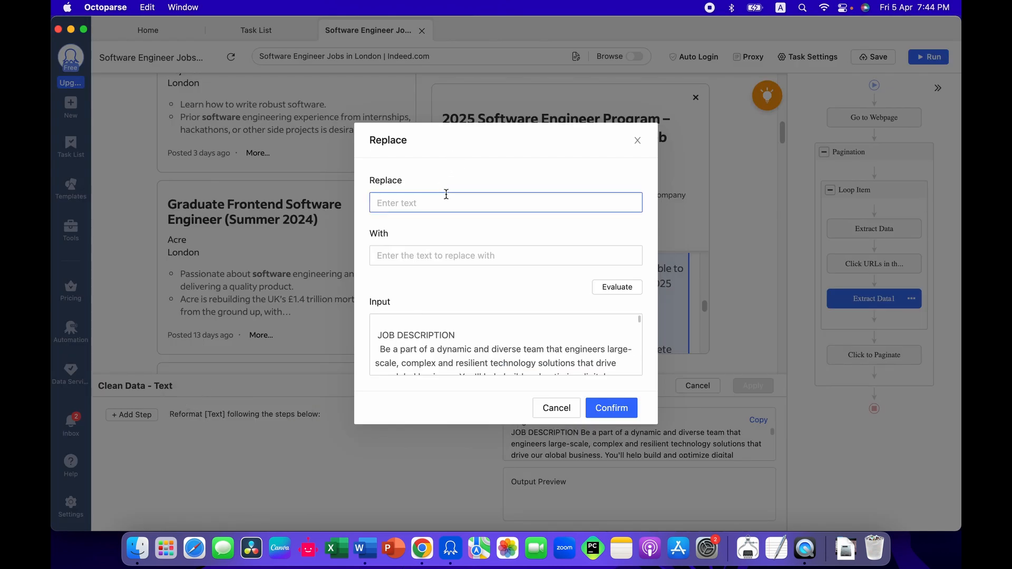
{"action": "key", "text": "super+v"}
{"action": "left_click", "coordinate": [609, 287]}
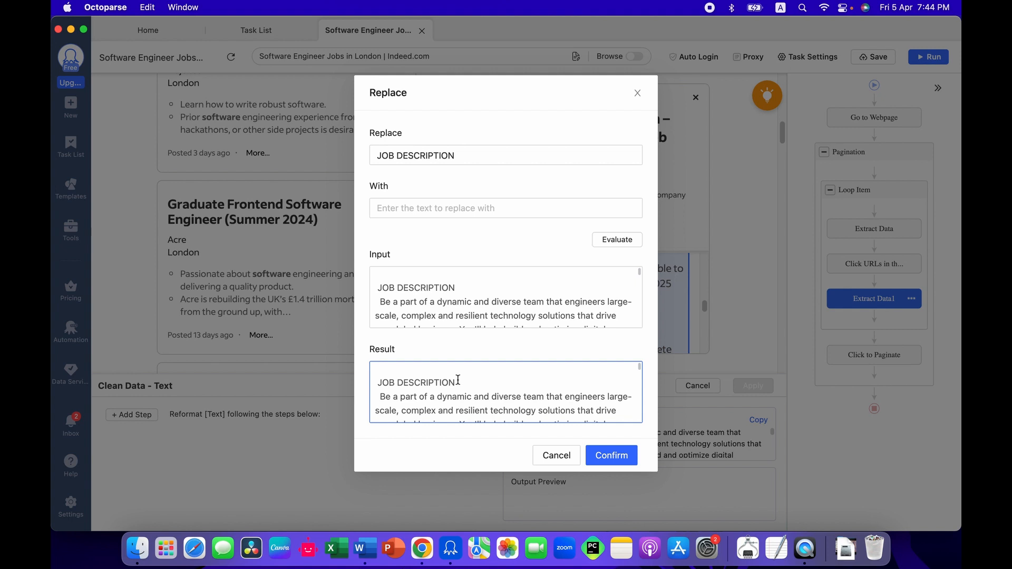
{"action": "left_click_drag", "start_coordinate": [456, 380], "coordinate": [379, 382]}
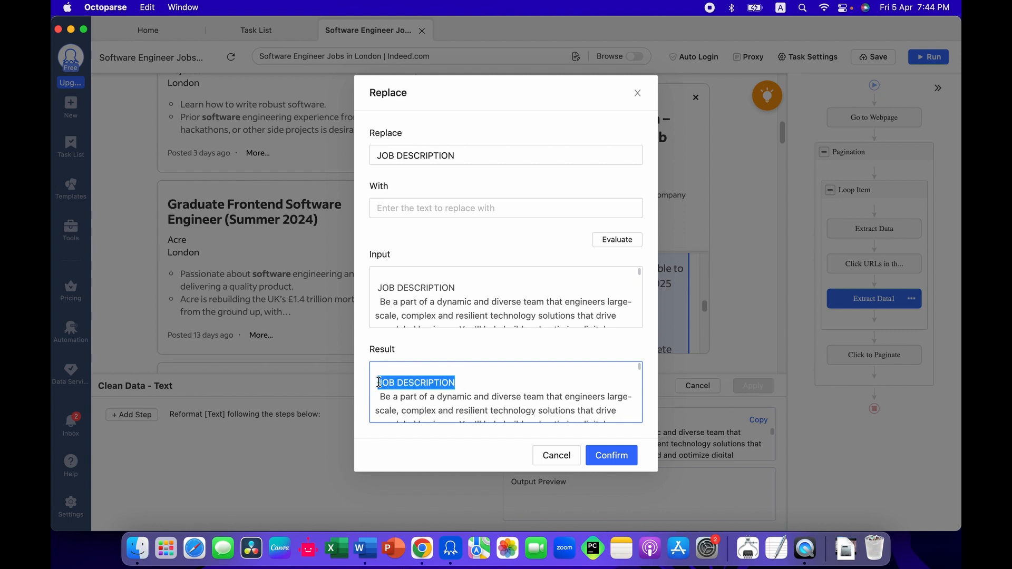
Step: Correct the text to replace to JOB DESCRIPTION, re-evaluate and apply the cleaning step, and save the task
{"action": "triple_click", "coordinate": [433, 155]}
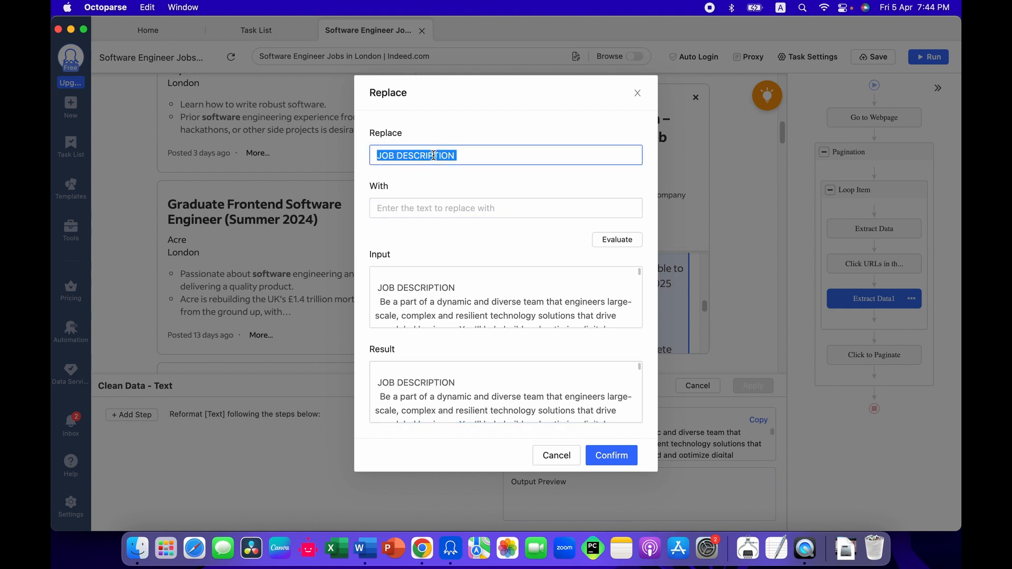
{"action": "left_click", "coordinate": [434, 155]}
{"action": "left_click", "coordinate": [619, 247]}
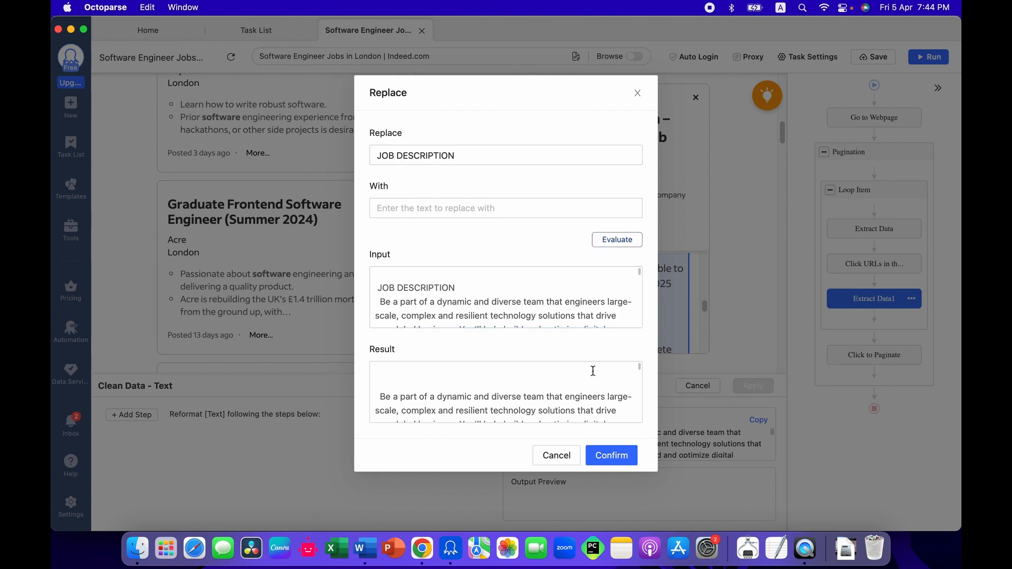
{"action": "left_click", "coordinate": [616, 459]}
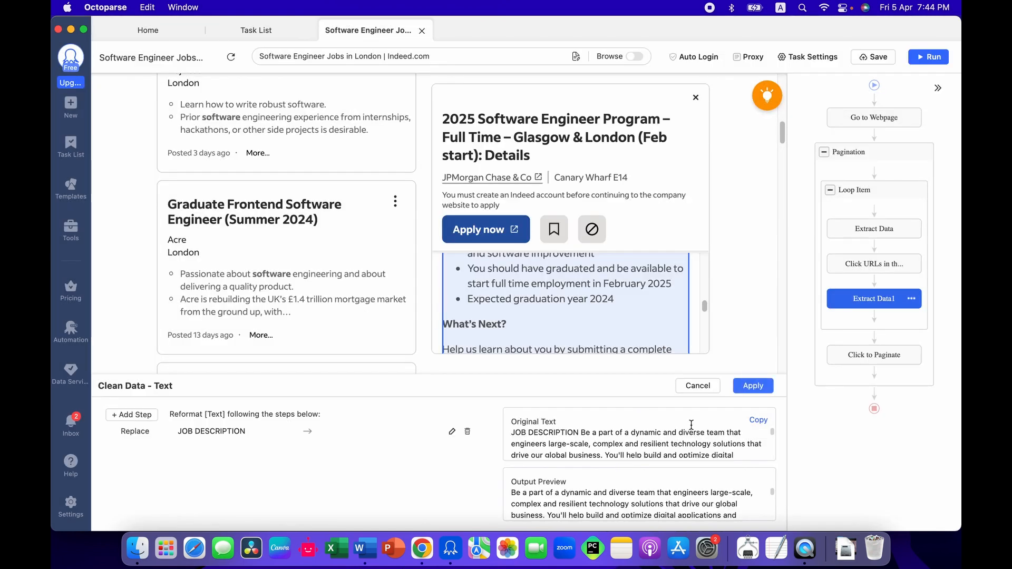
{"action": "left_click", "coordinate": [753, 384]}
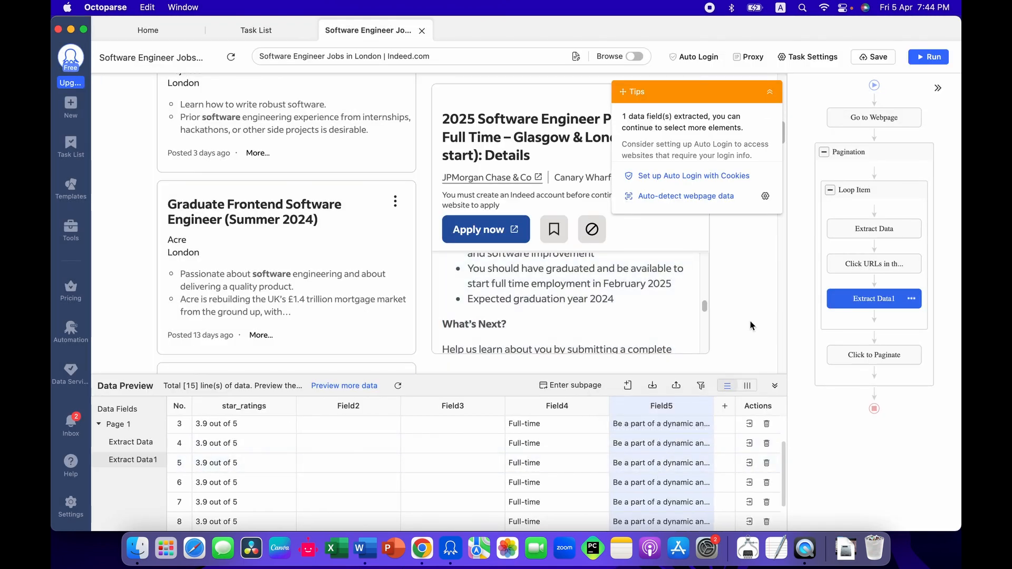
{"action": "left_click", "coordinate": [865, 63]}
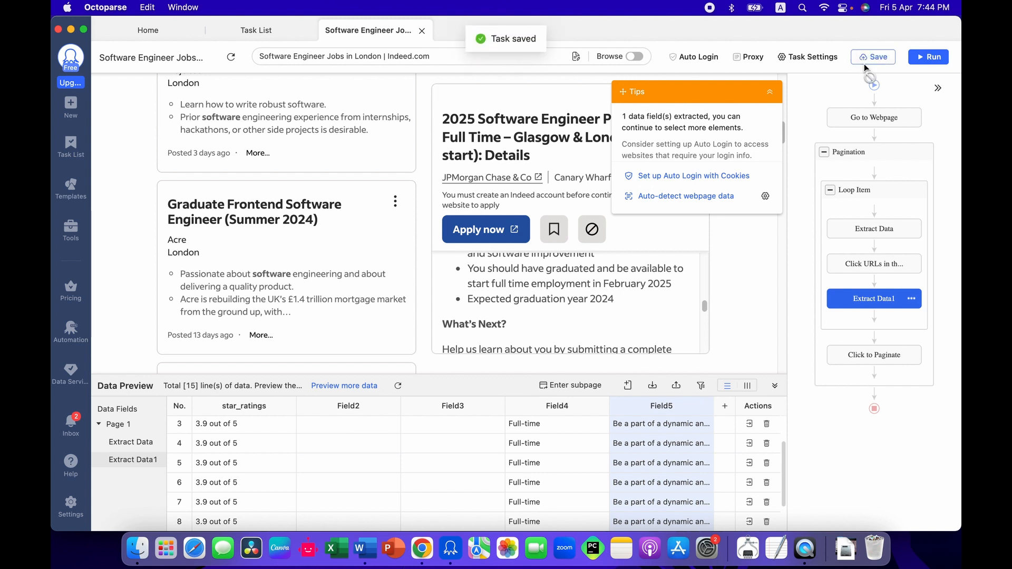
Step: Set the second Extract Data action to wait 3s before it is performed, apply the option and save the task
{"action": "left_click", "coordinate": [864, 298]}
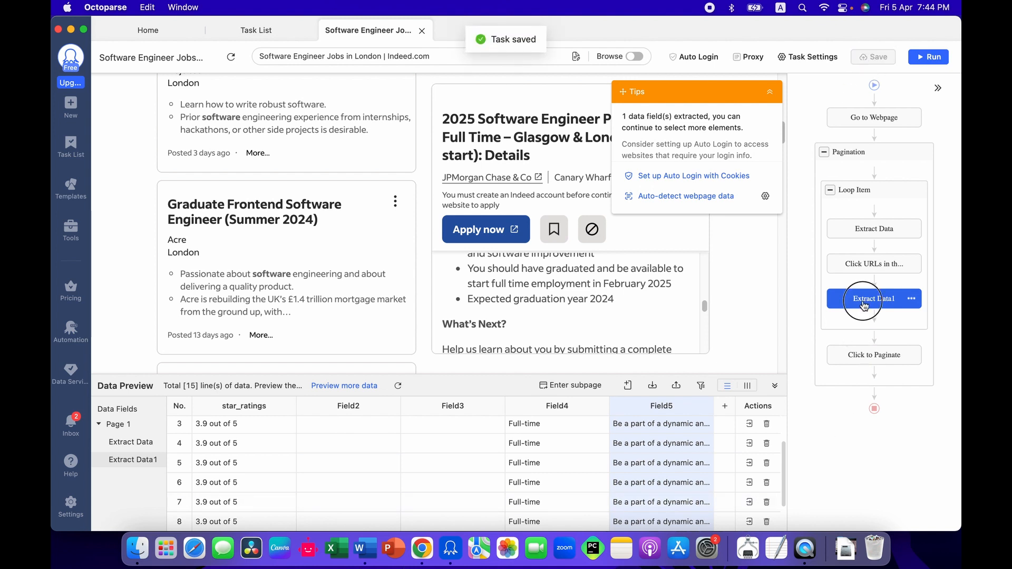
{"action": "left_click", "coordinate": [917, 298]}
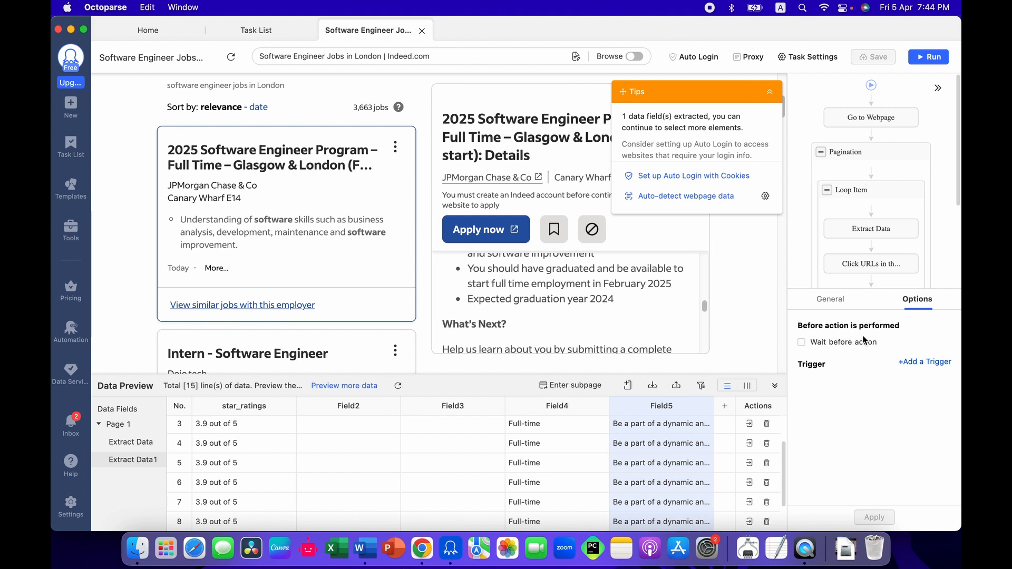
{"action": "left_click", "coordinate": [862, 342]}
{"action": "left_click", "coordinate": [917, 342]}
{"action": "left_click", "coordinate": [908, 406]}
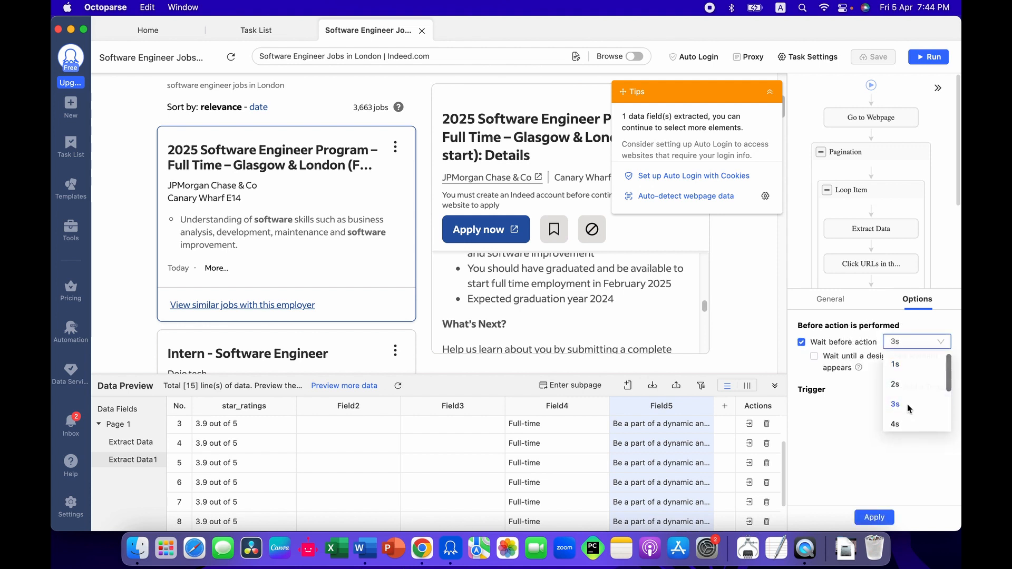
{"action": "left_click", "coordinate": [874, 517]}
{"action": "left_click", "coordinate": [874, 56]}
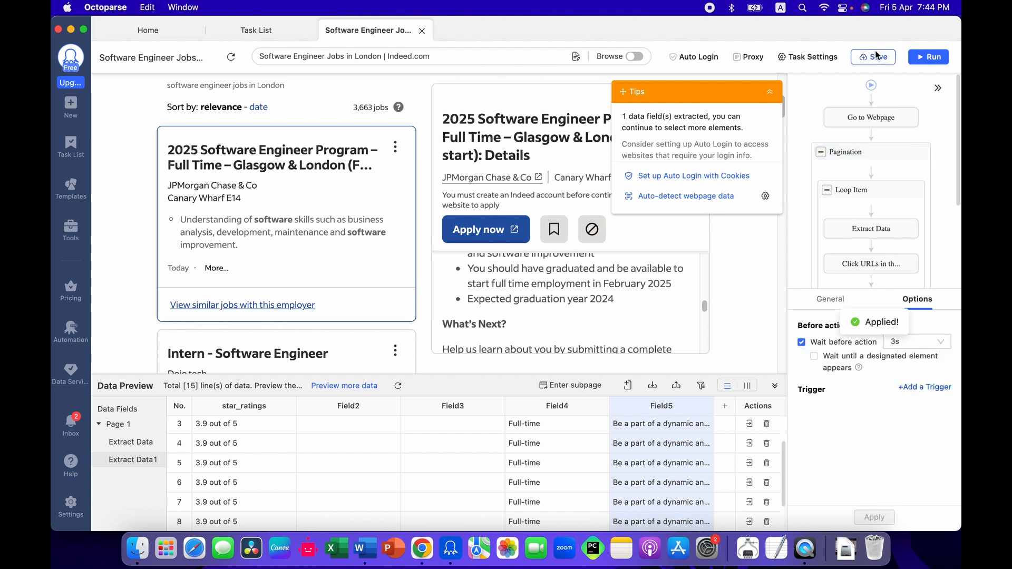
{"action": "scroll", "coordinate": [270, 331], "scroll_direction": "down", "scroll_amount": 20}
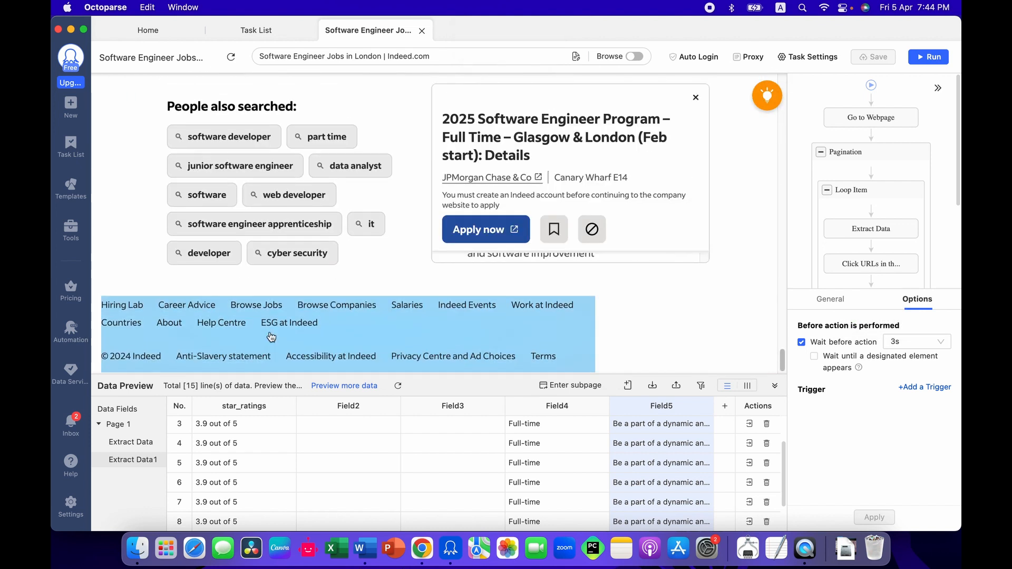
{"action": "scroll", "coordinate": [270, 331], "scroll_direction": "up", "scroll_amount": 5}
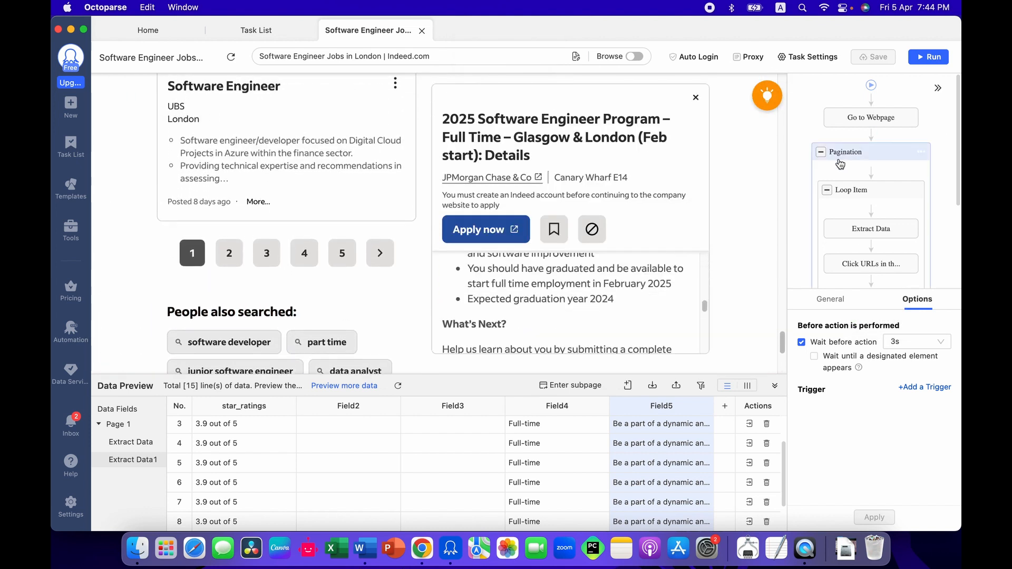
{"action": "left_click", "coordinate": [867, 159]}
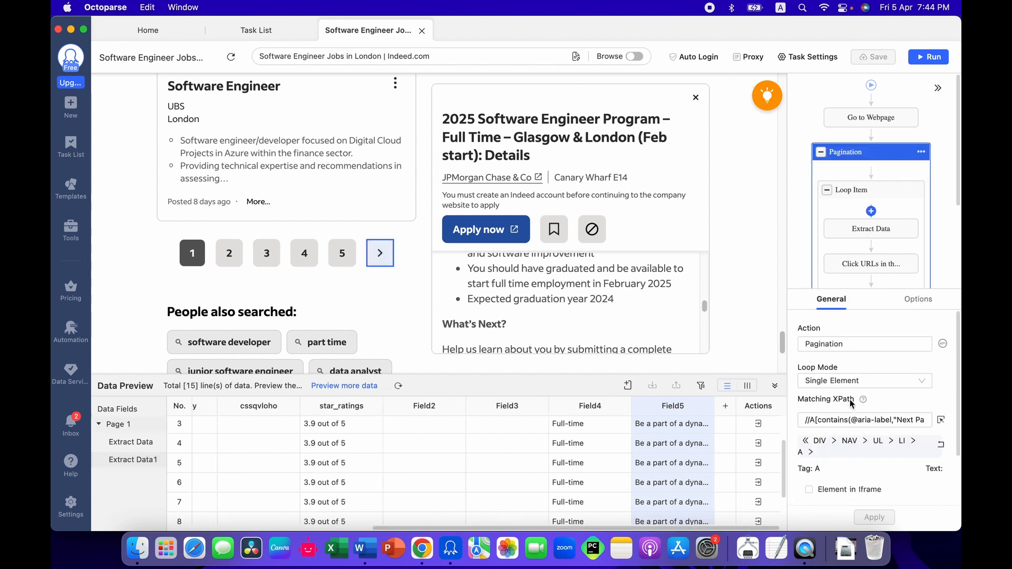
{"action": "left_click", "coordinate": [374, 548]}
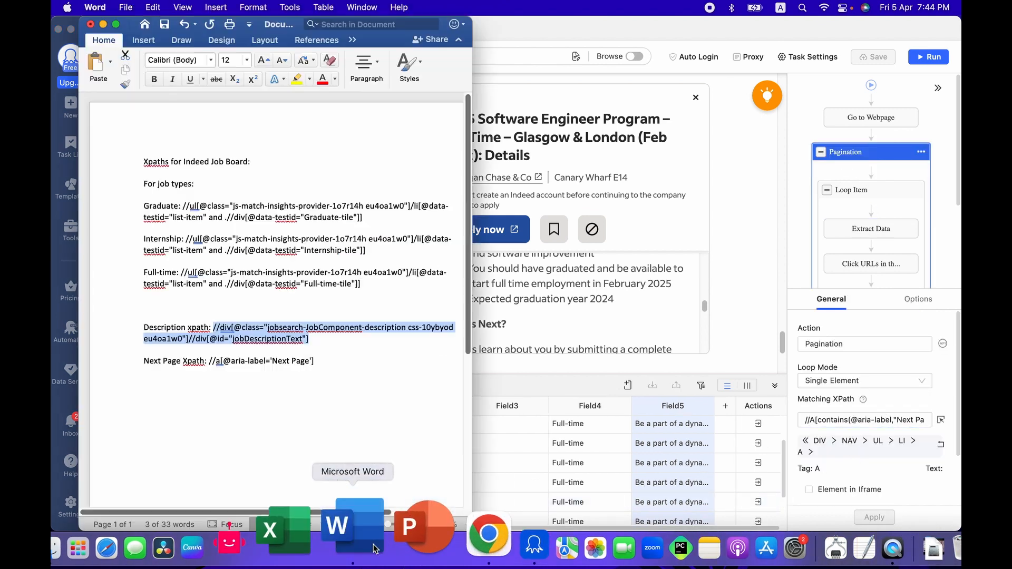
{"action": "left_click_drag", "start_coordinate": [331, 355], "coordinate": [401, 362]}
{"action": "key", "text": "super+c"}
{"action": "left_click", "coordinate": [217, 361]}
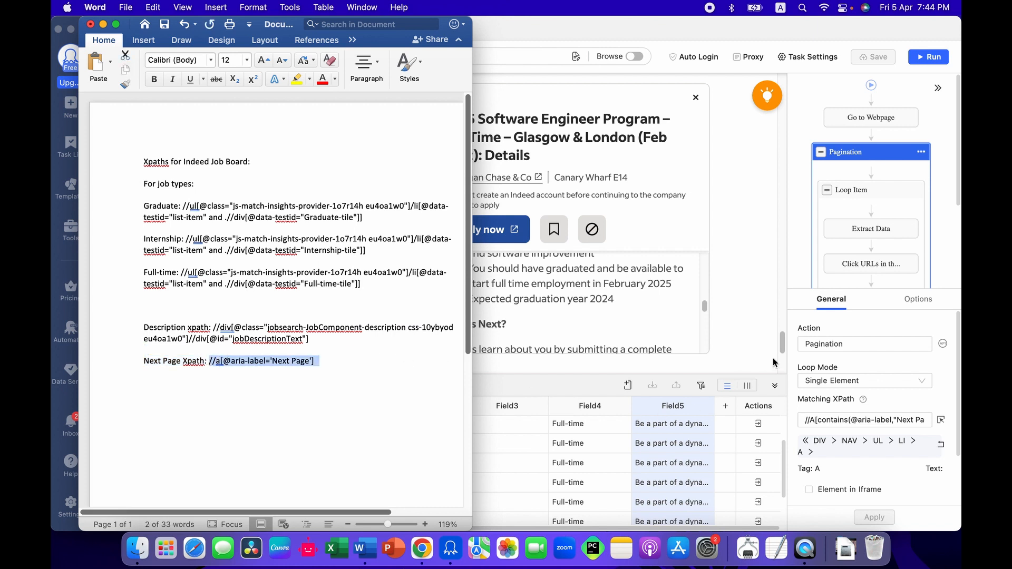
{"action": "triple_click", "coordinate": [843, 418]}
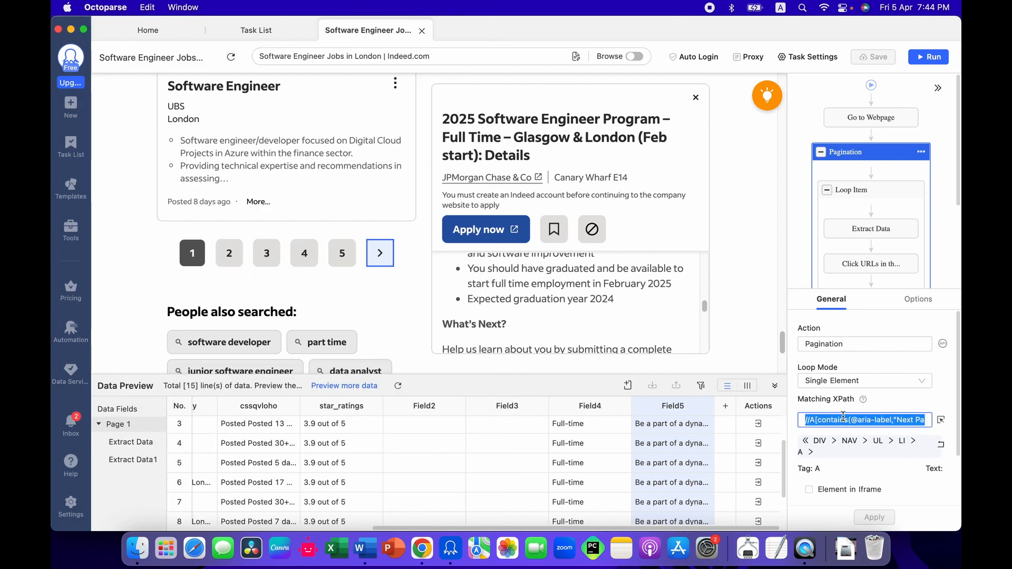
{"action": "key", "text": "super+v"}
{"action": "left_click", "coordinate": [888, 520]}
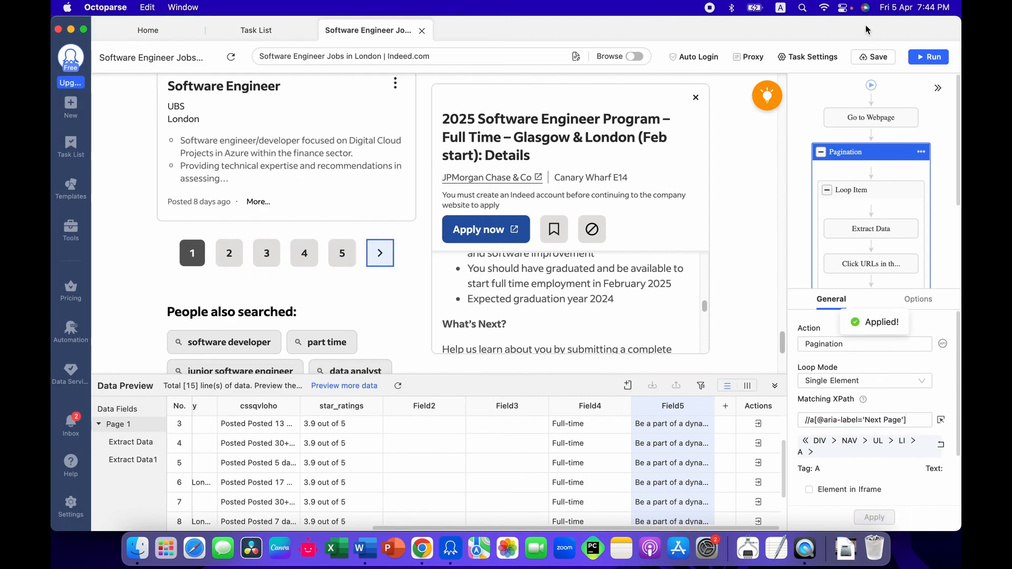
{"action": "left_click", "coordinate": [873, 57]}
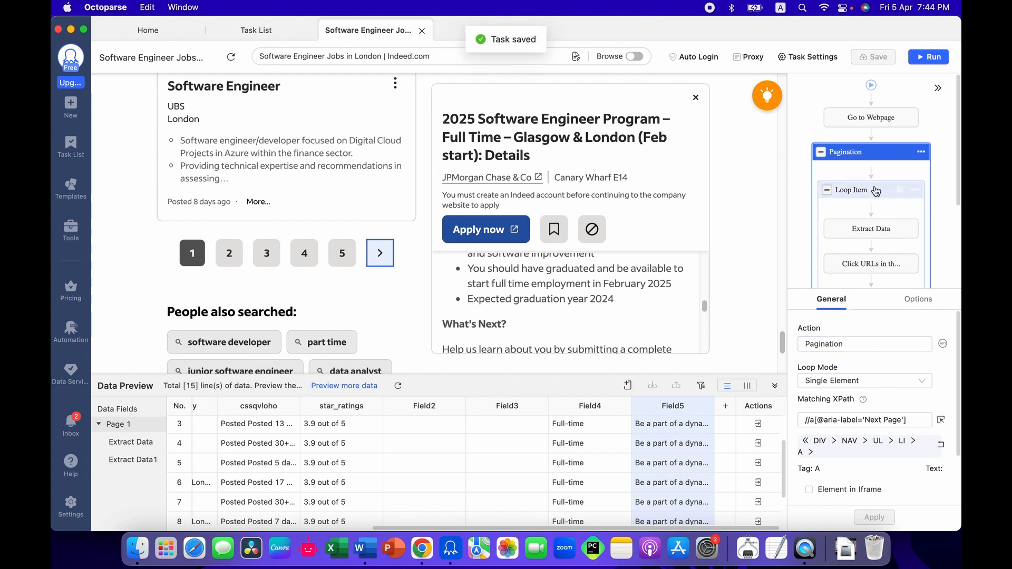
Step: Test the Pagination loop with its Click to Paginate action and check the page numbers below the Indeed results
{"action": "scroll", "coordinate": [875, 190], "scroll_direction": "down", "scroll_amount": 2}
{"action": "scroll", "coordinate": [875, 190], "scroll_direction": "up", "scroll_amount": 1}
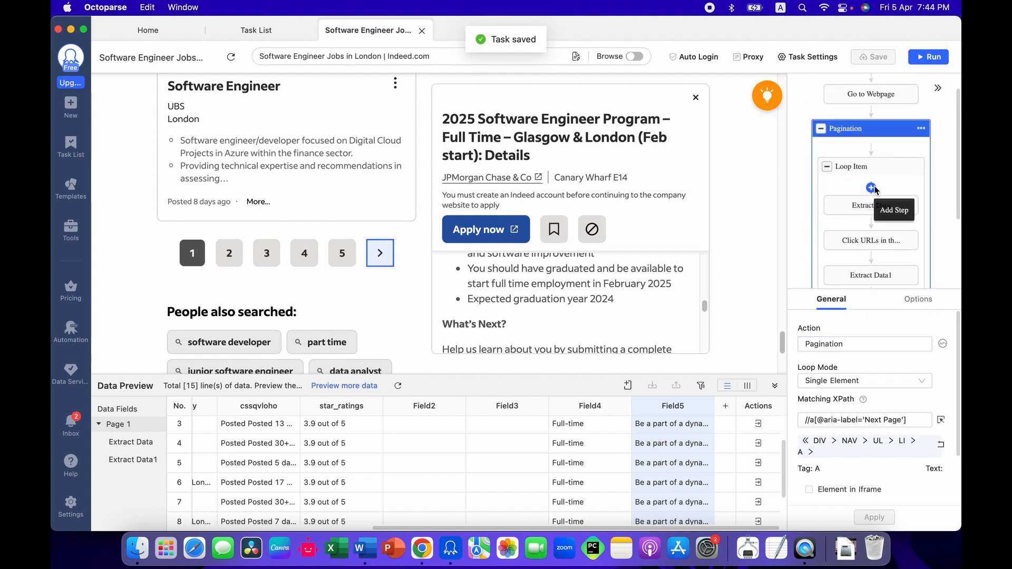
{"action": "scroll", "coordinate": [875, 190], "scroll_direction": "down", "scroll_amount": 3}
{"action": "left_click", "coordinate": [873, 238]}
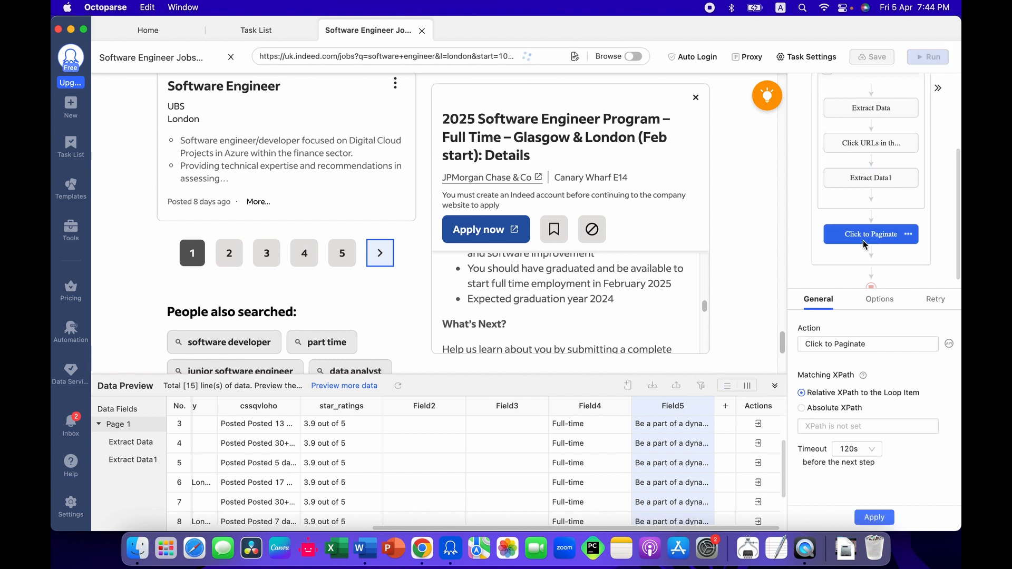
{"action": "scroll", "coordinate": [422, 311], "scroll_direction": "down", "scroll_amount": 20}
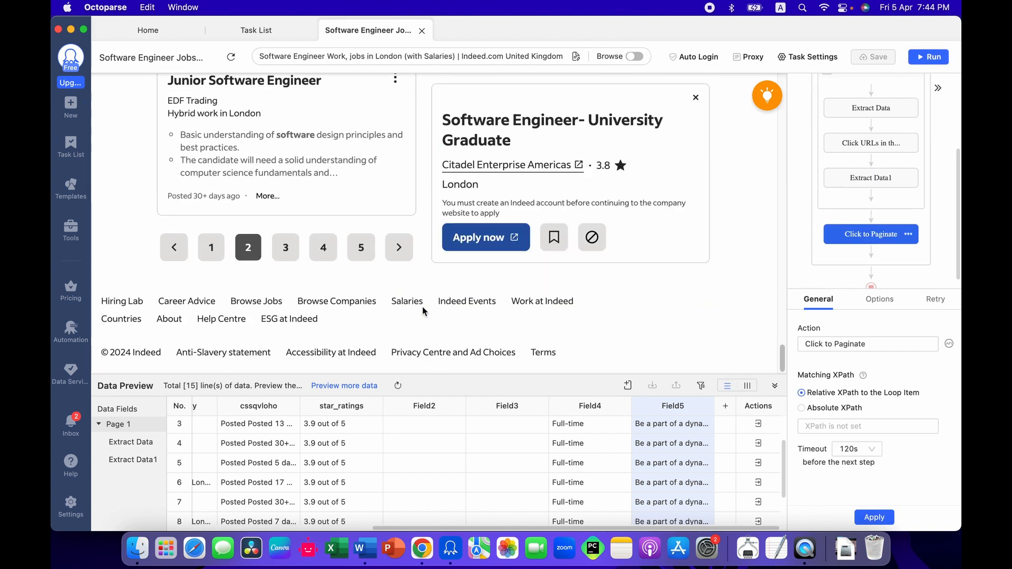
{"action": "scroll", "coordinate": [868, 132], "scroll_direction": "up", "scroll_amount": 3}
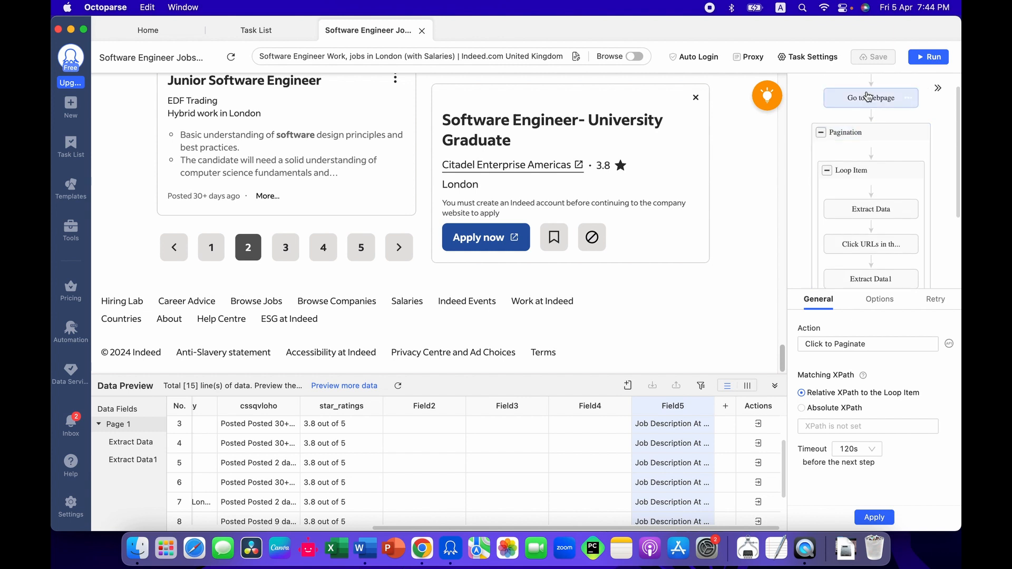
{"action": "left_click", "coordinate": [865, 136]}
{"action": "scroll", "coordinate": [869, 221], "scroll_direction": "down", "scroll_amount": 3}
Step: Enable Load with AJAX for the Click to Paginate action with a timeout of 5s, apply it and save the task
{"action": "left_click", "coordinate": [869, 224]}
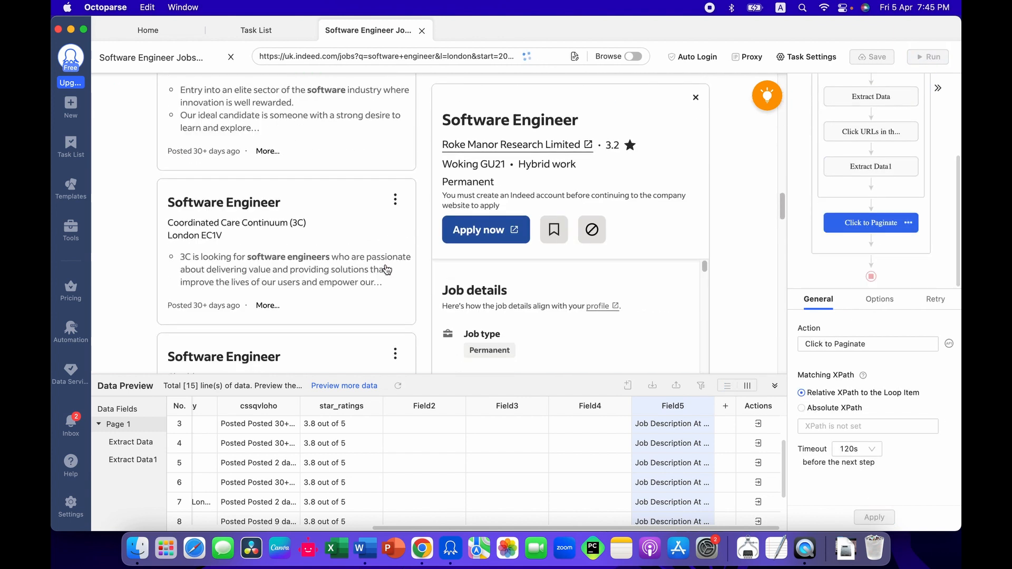
{"action": "left_click", "coordinate": [898, 303]}
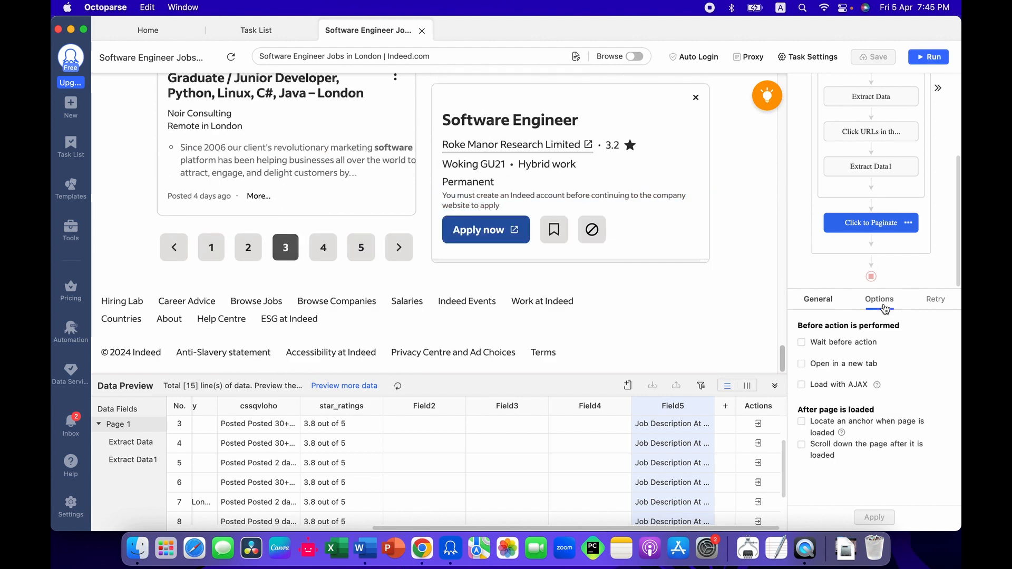
{"action": "left_click", "coordinate": [860, 385]}
{"action": "left_click", "coordinate": [853, 402]}
{"action": "scroll", "coordinate": [863, 445], "scroll_direction": "down", "scroll_amount": 2}
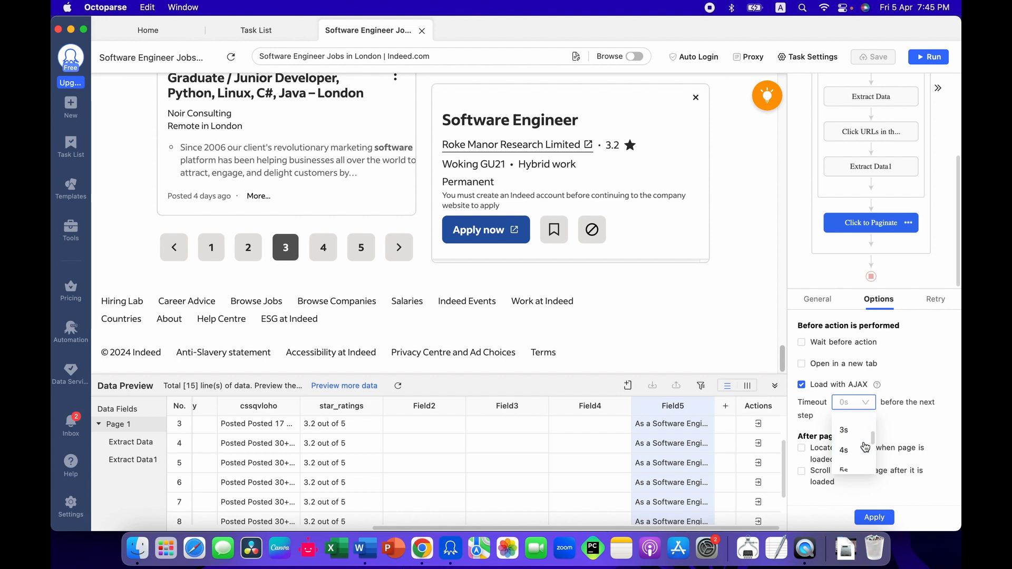
{"action": "scroll", "coordinate": [865, 447], "scroll_direction": "down", "scroll_amount": 1}
{"action": "left_click", "coordinate": [851, 469]}
{"action": "left_click", "coordinate": [874, 517]}
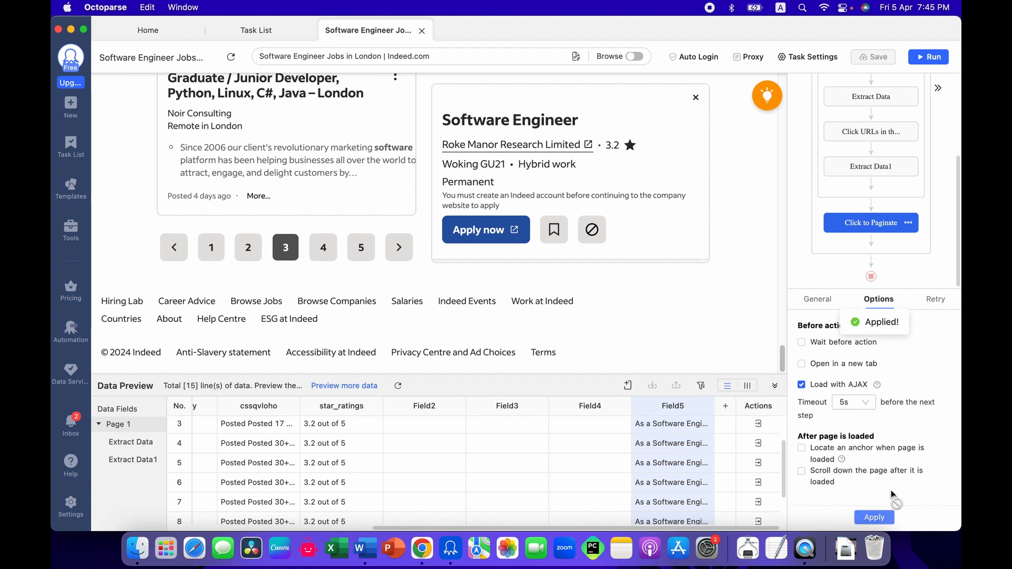
{"action": "left_click", "coordinate": [878, 59]}
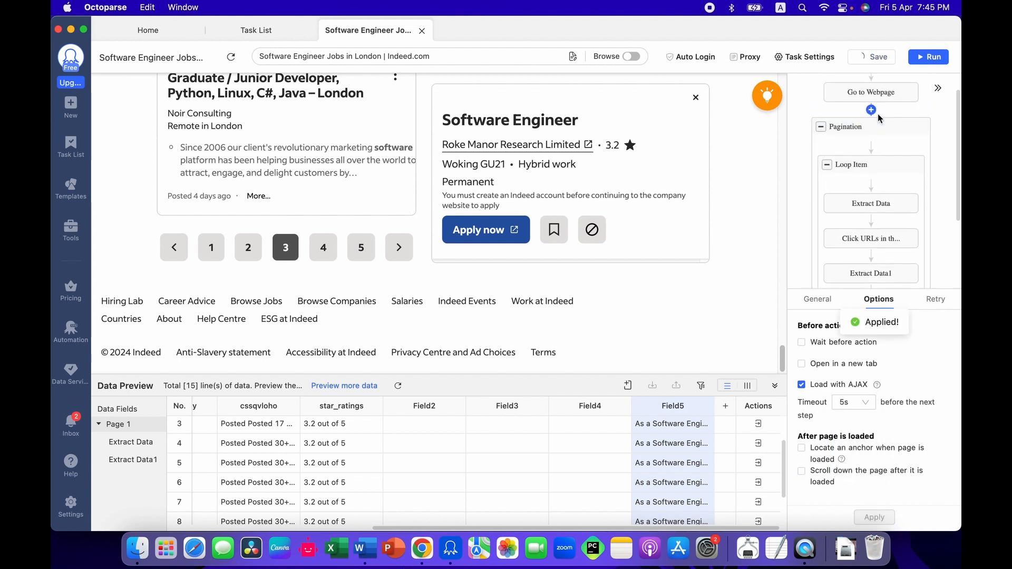
Step: Review the wait-before-action options of the Pagination loop and the Loop Item
{"action": "left_click", "coordinate": [918, 300]}
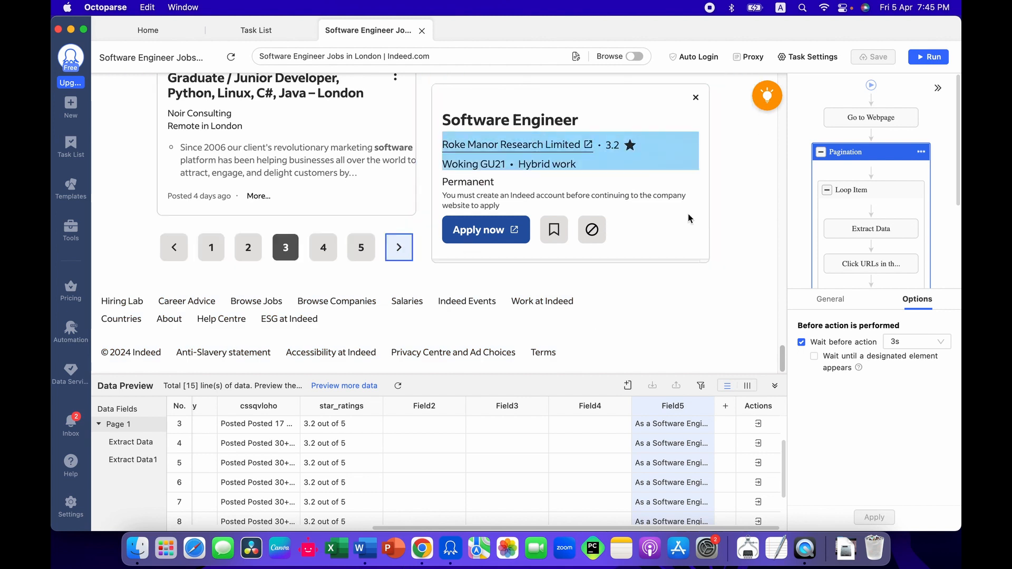
{"action": "scroll", "coordinate": [630, 317], "scroll_direction": "up", "scroll_amount": 10}
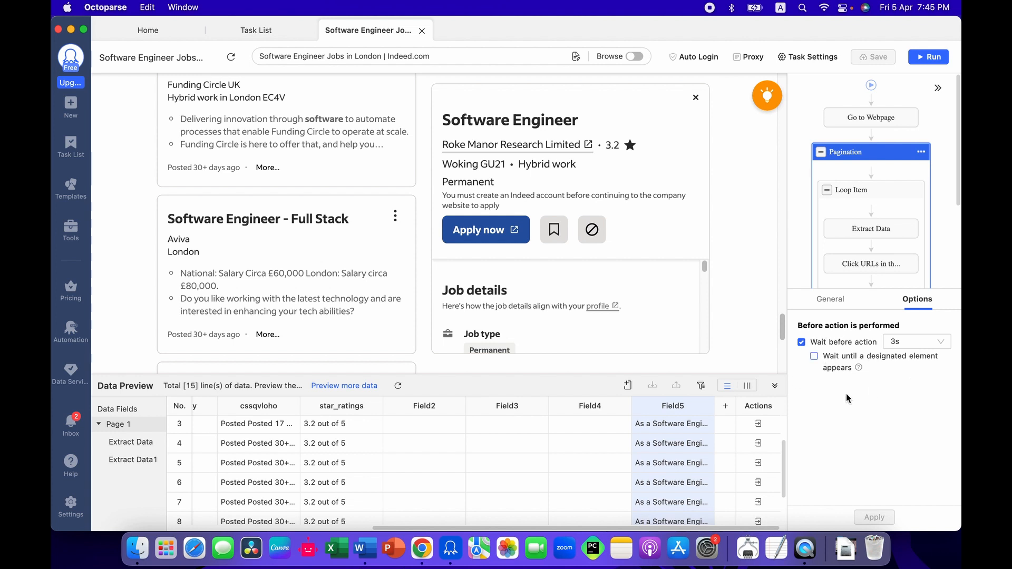
{"action": "left_click", "coordinate": [872, 210]}
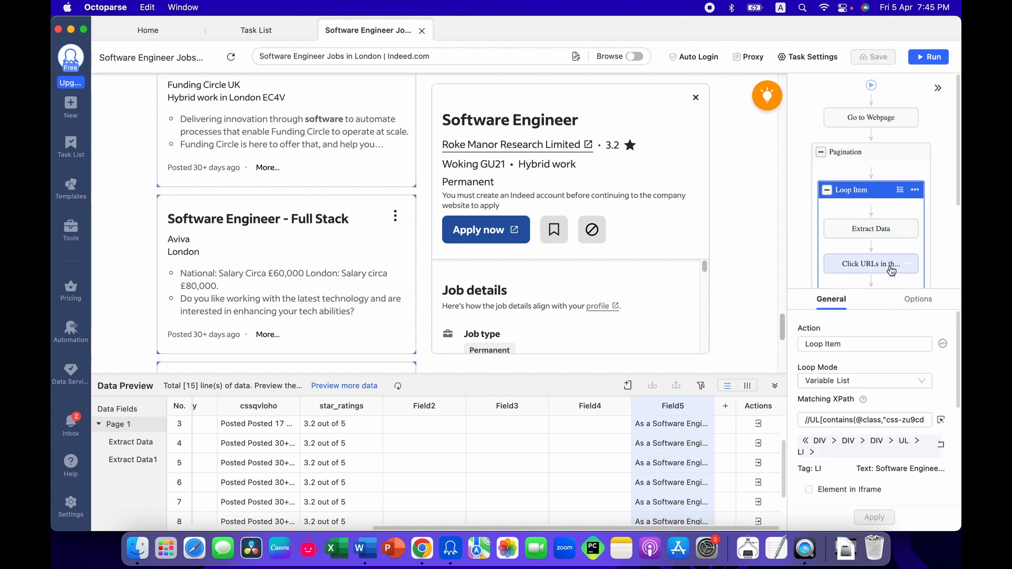
{"action": "left_click", "coordinate": [926, 306]}
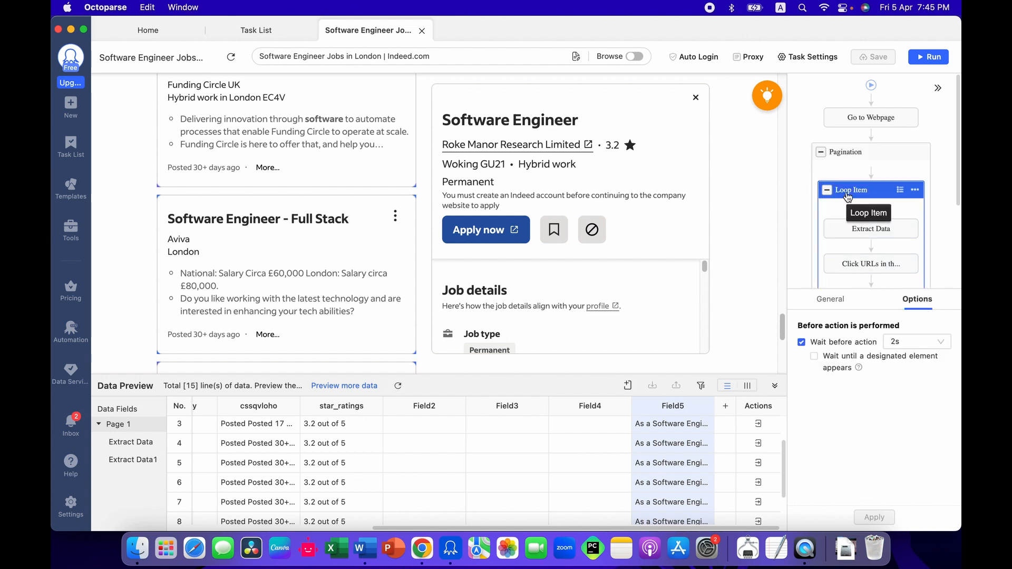
{"action": "scroll", "coordinate": [871, 174], "scroll_direction": "down", "scroll_amount": 3}
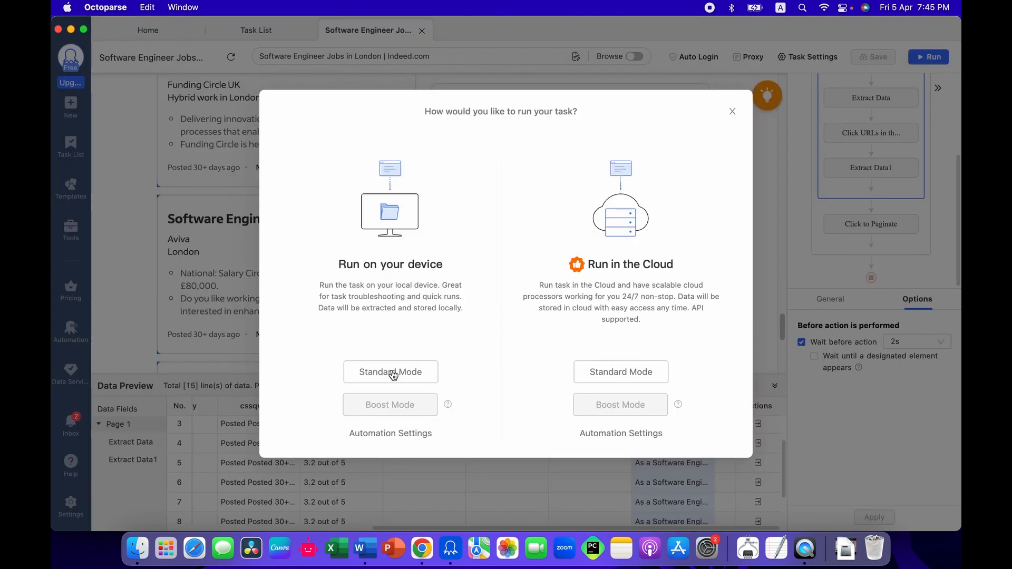
Step: Start a local run of the task, watch the extracted data in the enlarged run window, and minimize that window
{"action": "left_click", "coordinate": [393, 373]}
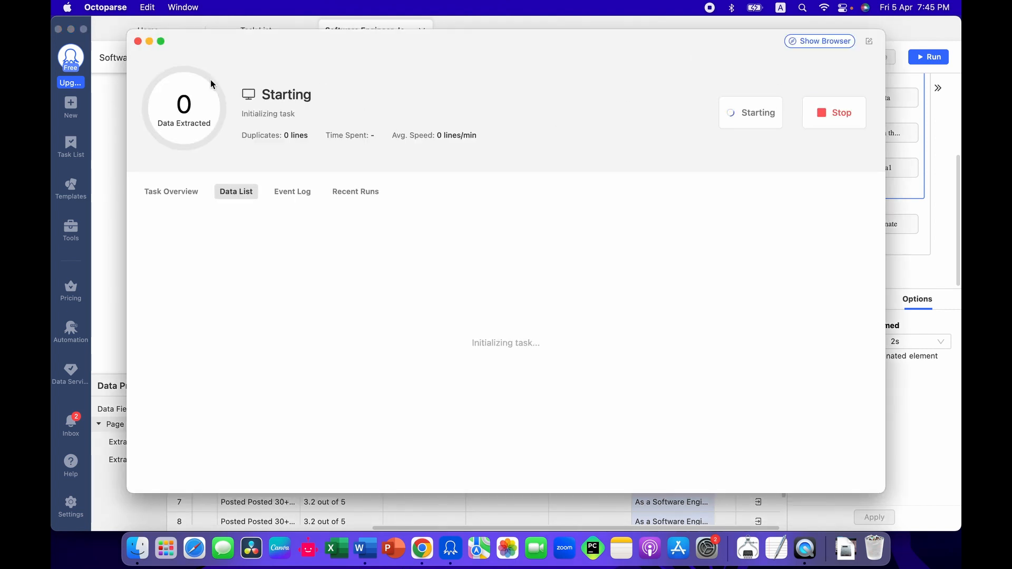
{"action": "left_click", "coordinate": [161, 41]}
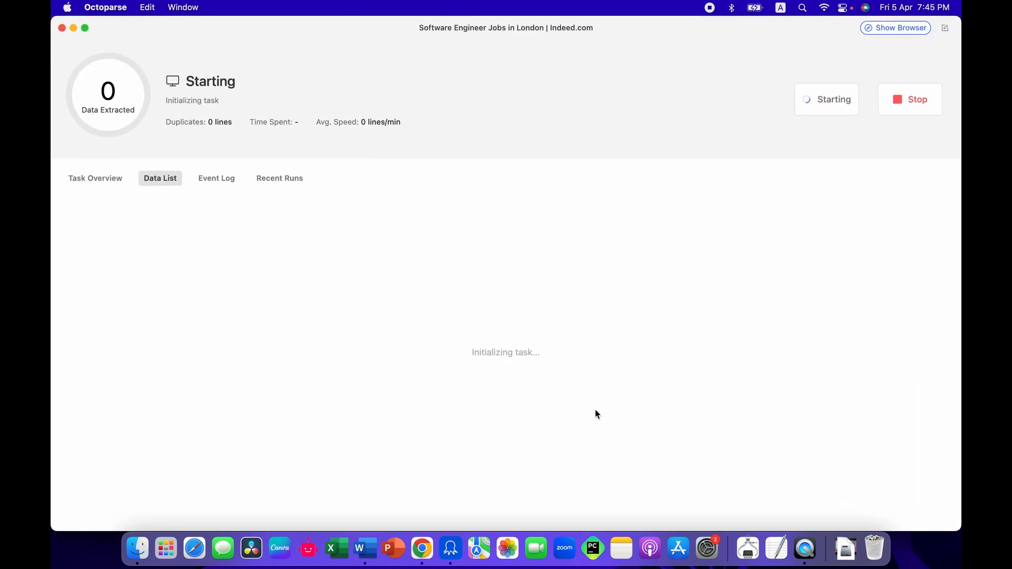
{"action": "key", "text": "ctrl+Up"}
{"action": "key", "text": "ctrl+Up"}
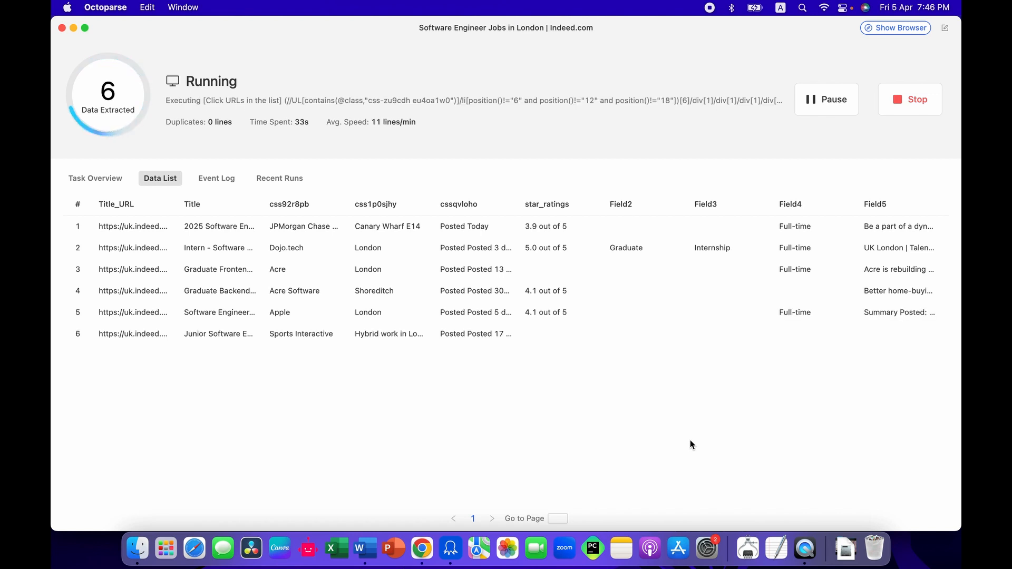
{"action": "left_click", "coordinate": [73, 28]}
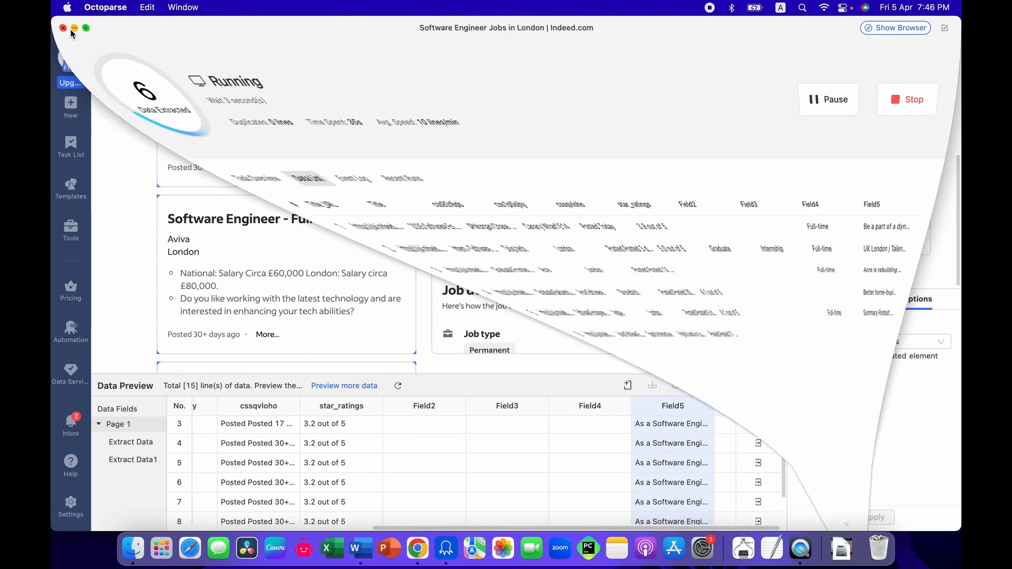
{"action": "scroll", "coordinate": [346, 219], "scroll_direction": "up", "scroll_amount": 15}
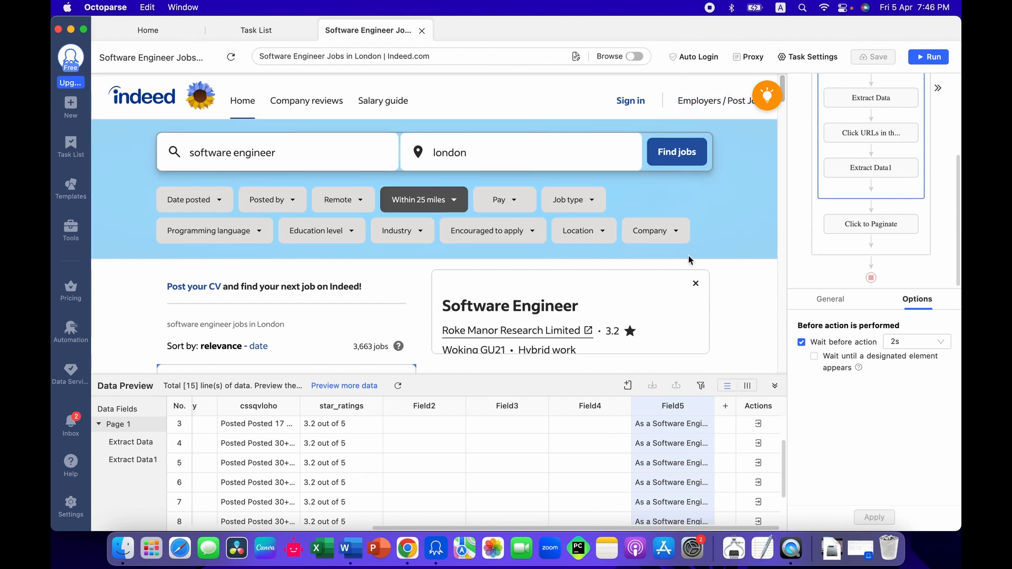
{"action": "scroll", "coordinate": [688, 259], "scroll_direction": "down", "scroll_amount": 5}
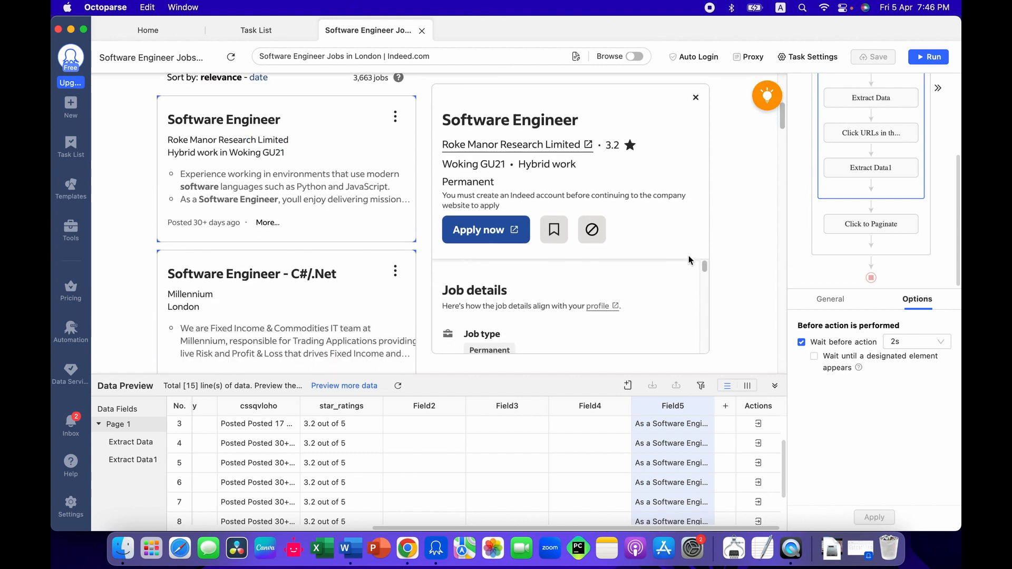
{"action": "scroll", "coordinate": [688, 255], "scroll_direction": "up", "scroll_amount": 4}
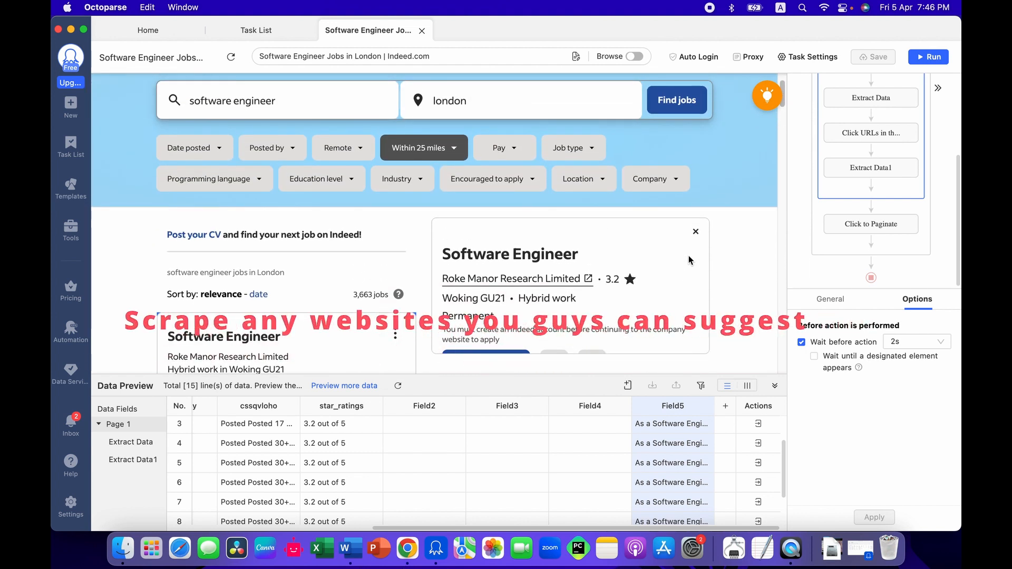